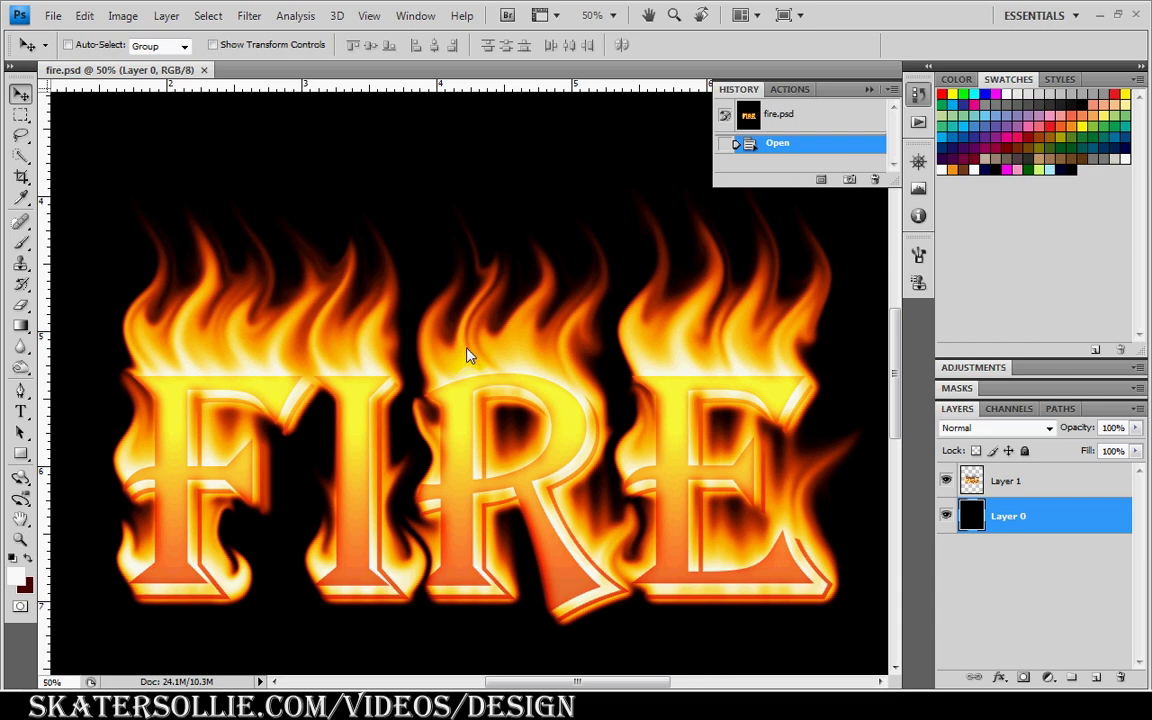
Delete the flames layer Layer 1 and add a new empty layer above Layer 0
{"action": "left_click", "coordinate": [1006, 505]}
{"action": "left_click", "coordinate": [1049, 488]}
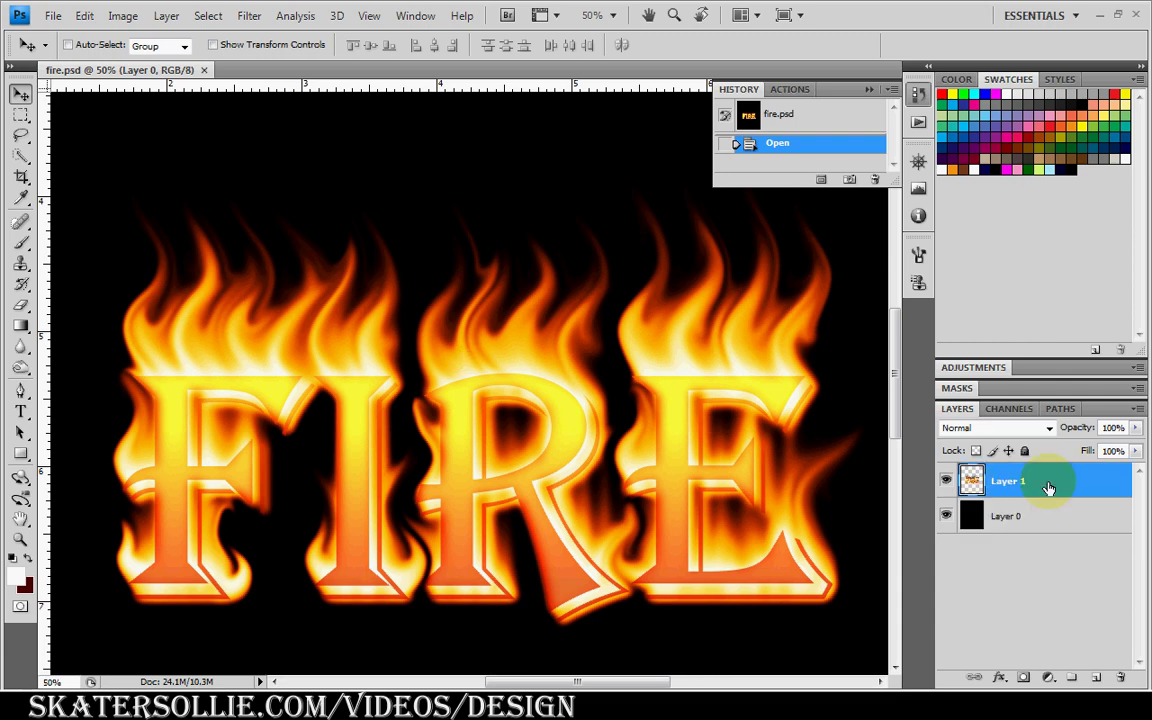
{"action": "left_click_drag", "start_coordinate": [1049, 488], "coordinate": [1119, 680]}
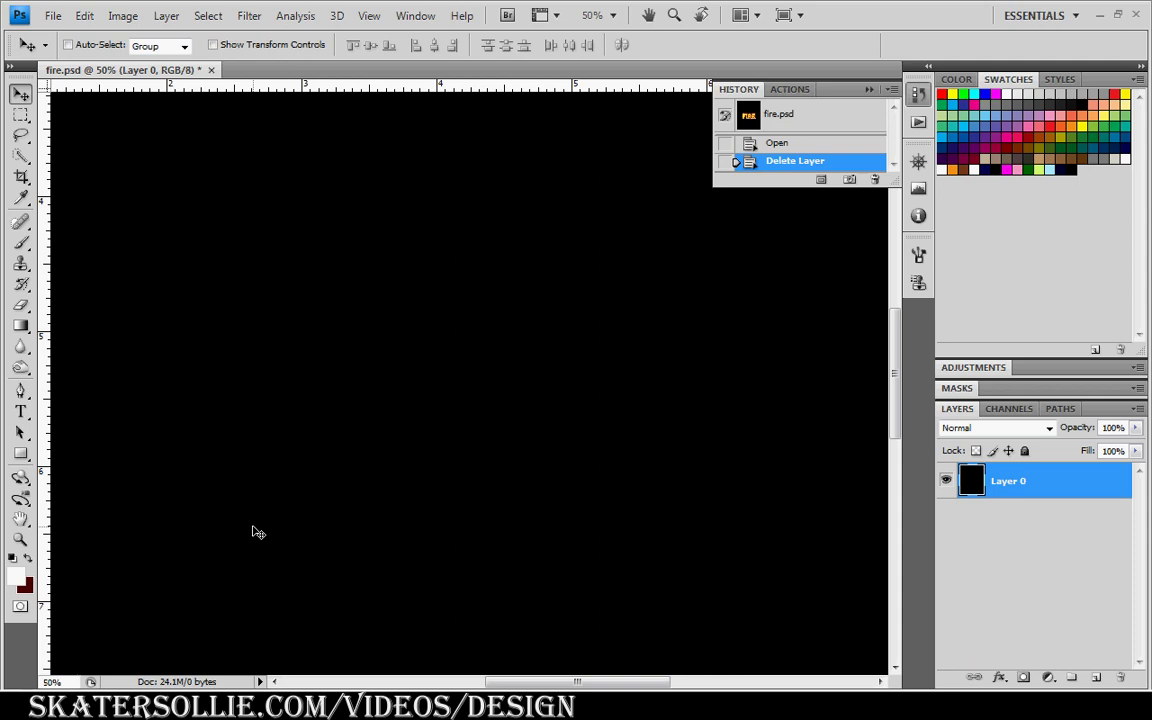
{"action": "left_click", "coordinate": [973, 484]}
{"action": "left_click", "coordinate": [1096, 678]}
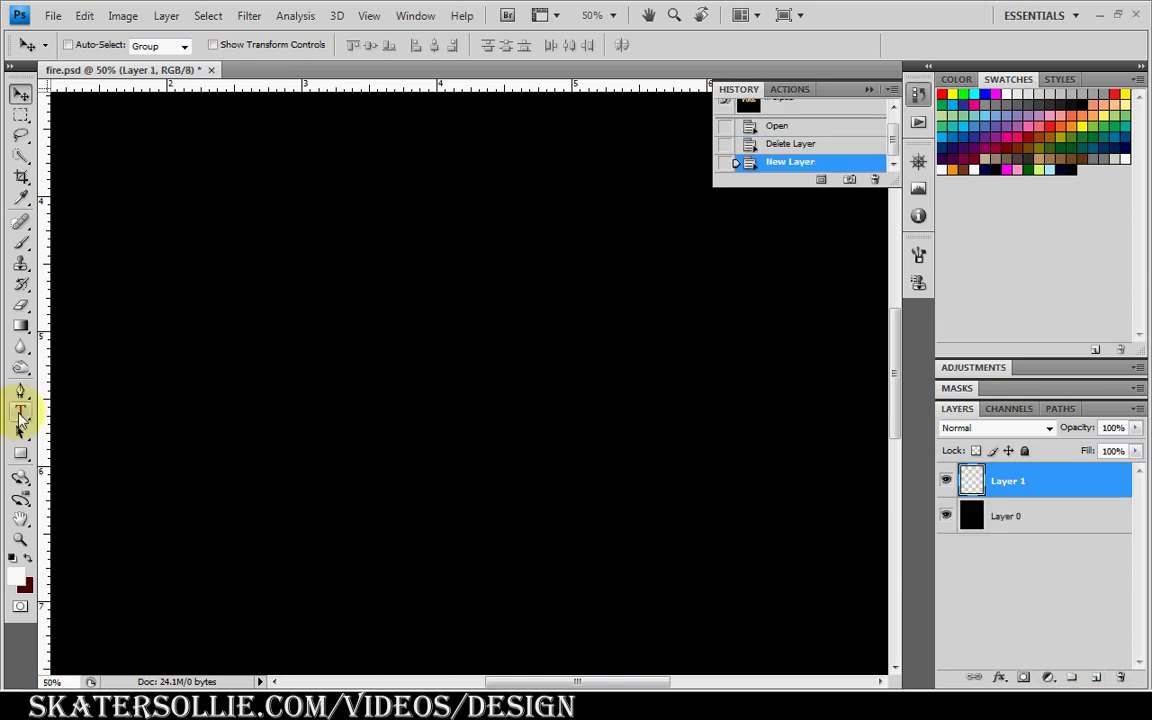
Type FIRE in white Algerian 40 pt, zoom to 200%, and move it lower right
{"action": "left_click", "coordinate": [20, 412]}
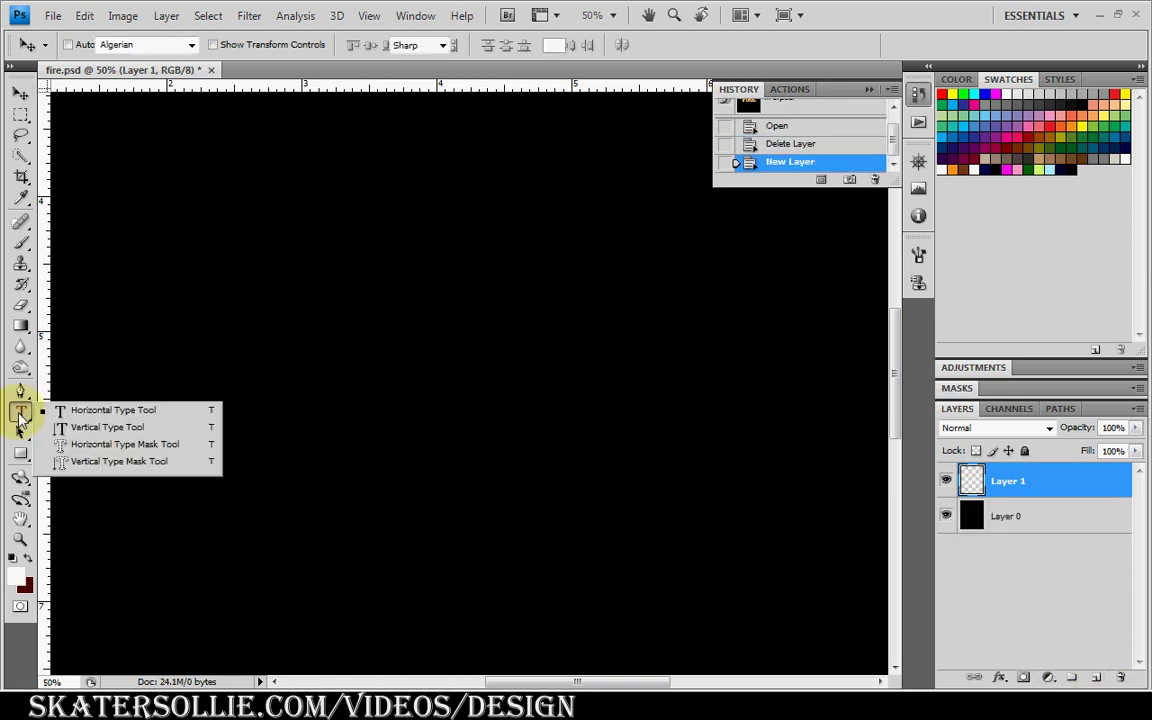
{"action": "left_click", "coordinate": [367, 425]}
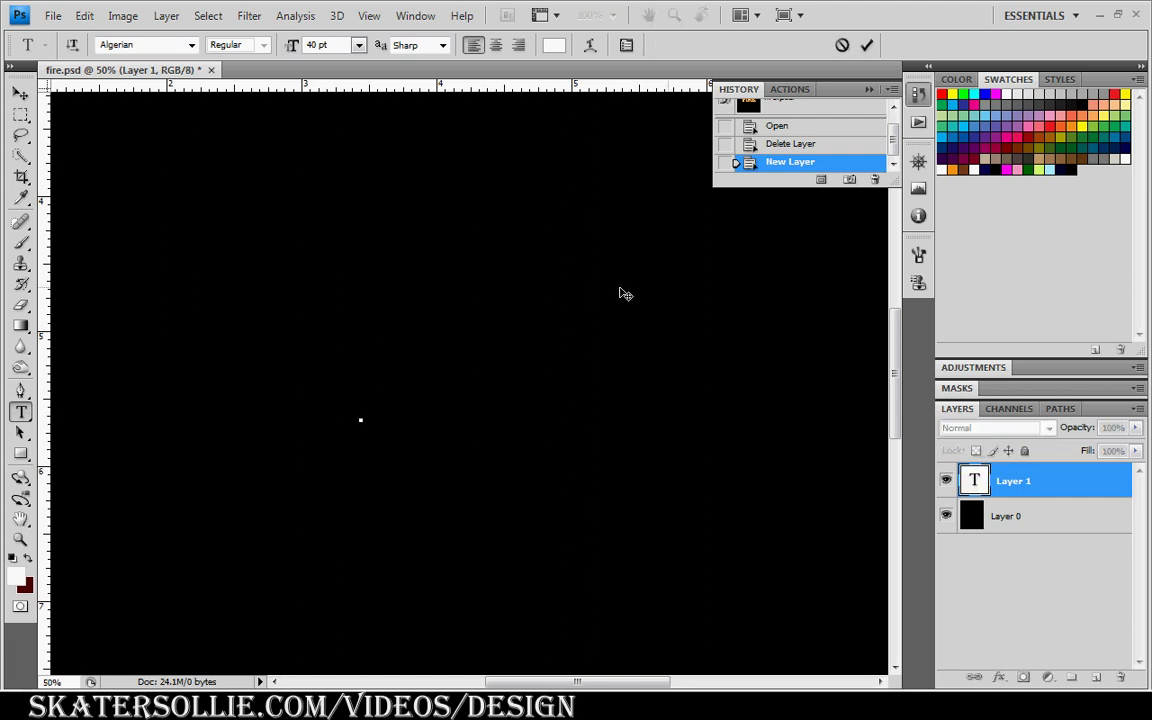
{"action": "type", "text": "FIRE"}
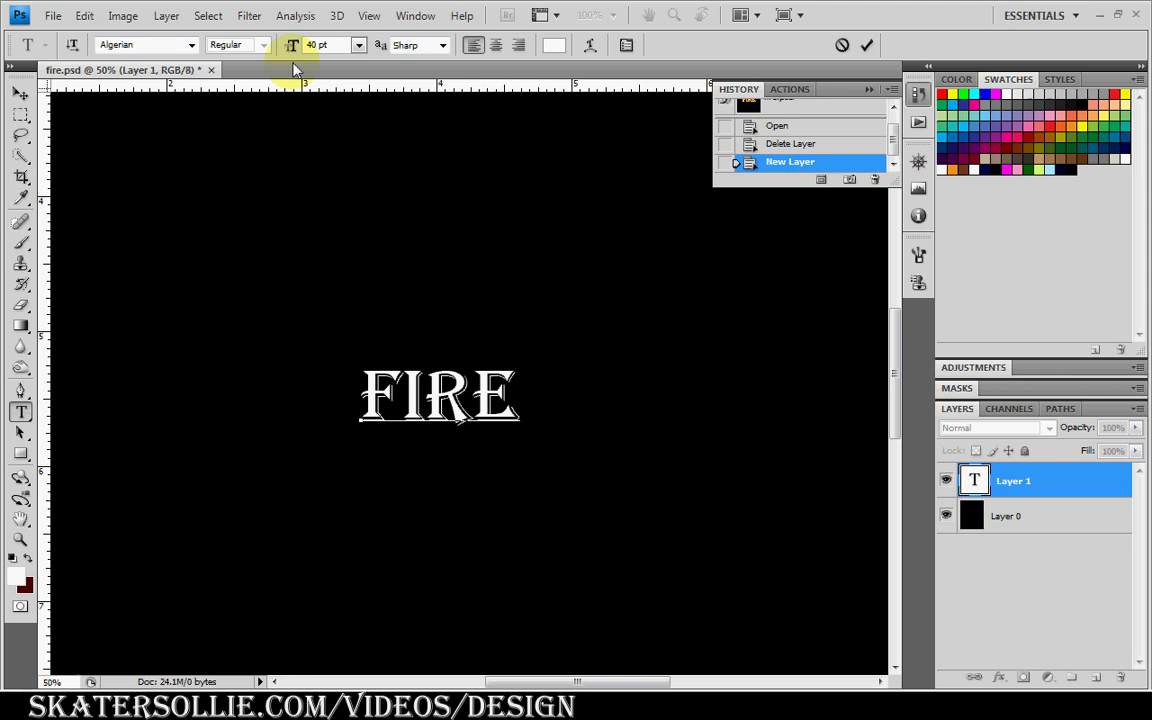
{"action": "left_click_drag", "start_coordinate": [405, 372], "coordinate": [423, 370]}
{"action": "left_click", "coordinate": [47, 130]}
{"action": "left_click", "coordinate": [19, 91]}
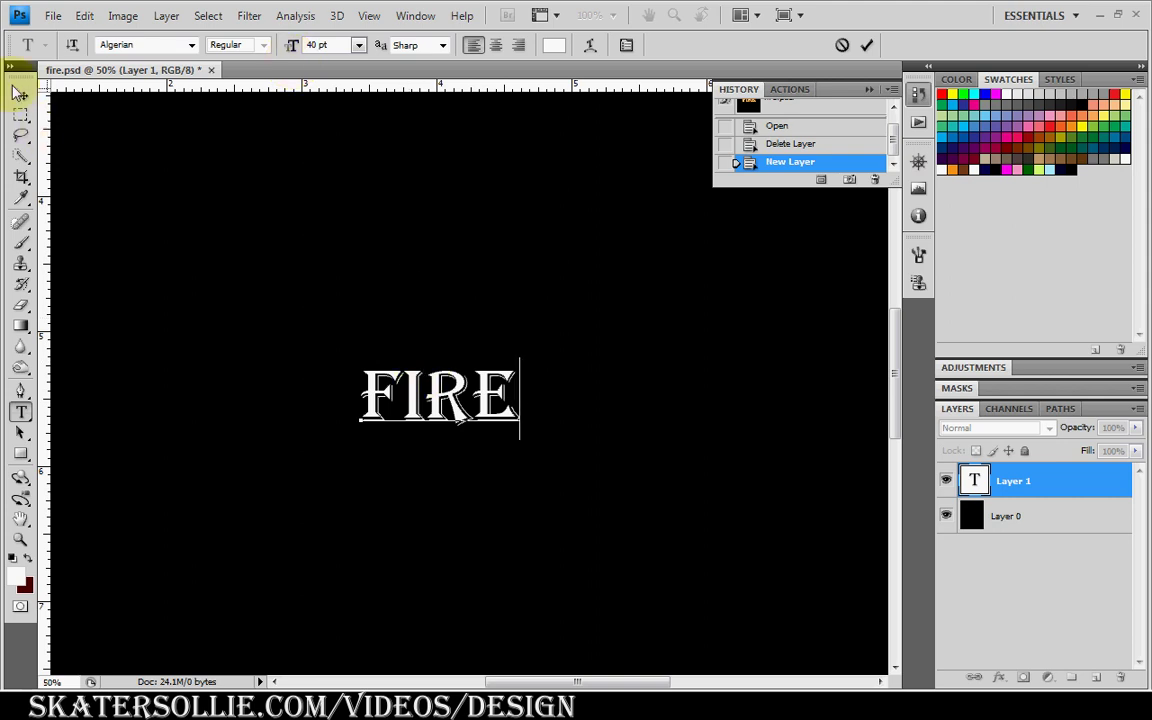
{"action": "key", "text": "ctrl+plus"}
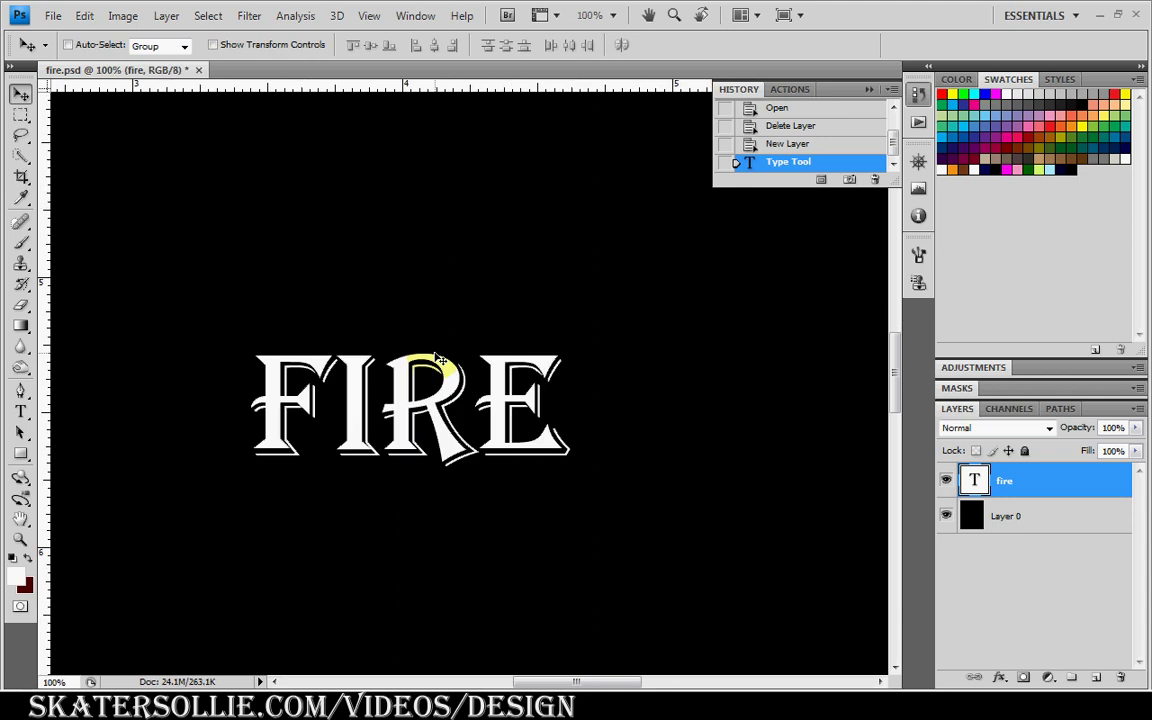
{"action": "key", "text": "ctrl+plus"}
{"action": "left_click_drag", "start_coordinate": [402, 426], "coordinate": [583, 513]}
Duplicate the fire text layer and rotate the copy 90° clockwise
{"action": "left_click", "coordinate": [1033, 490]}
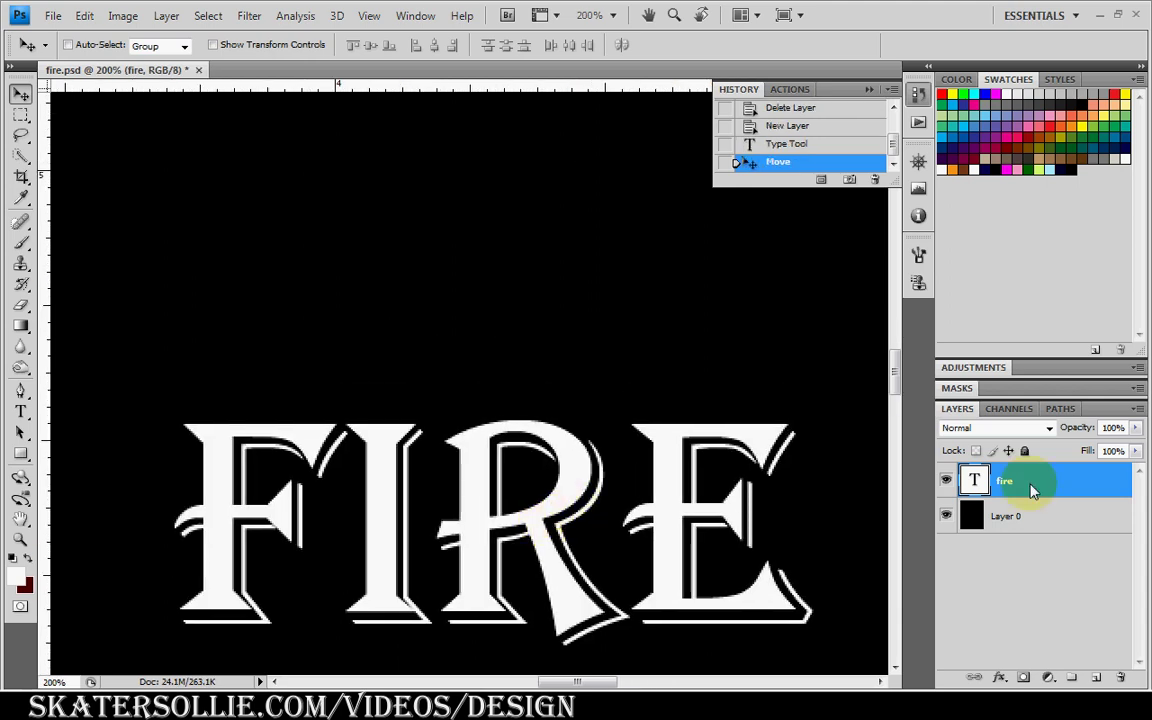
{"action": "left_click_drag", "start_coordinate": [1031, 487], "coordinate": [1092, 677]}
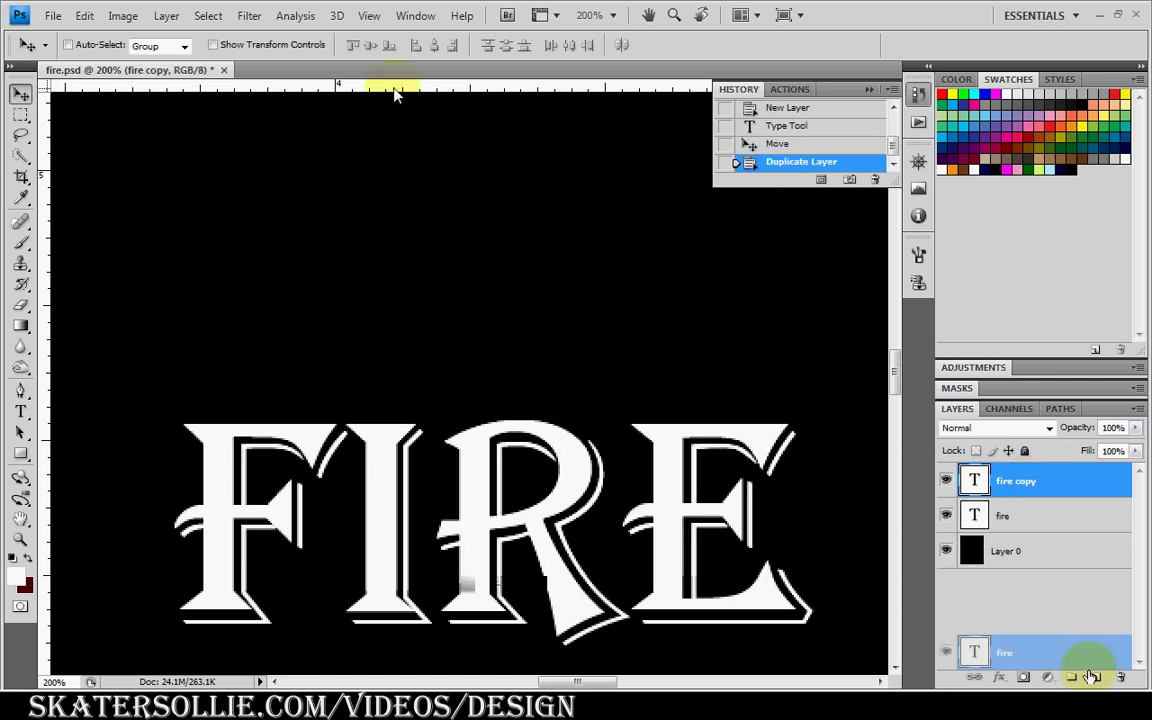
{"action": "left_click", "coordinate": [85, 16]}
{"action": "mouse_move", "coordinate": [178, 354]}
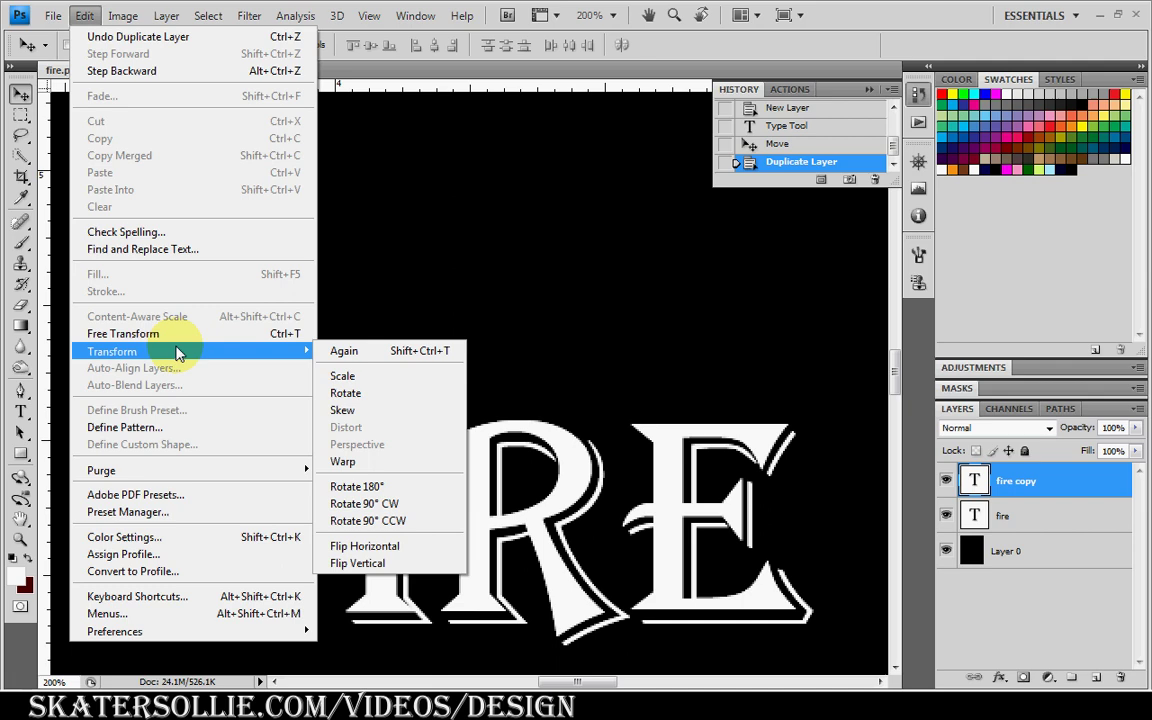
{"action": "left_click", "coordinate": [414, 504]}
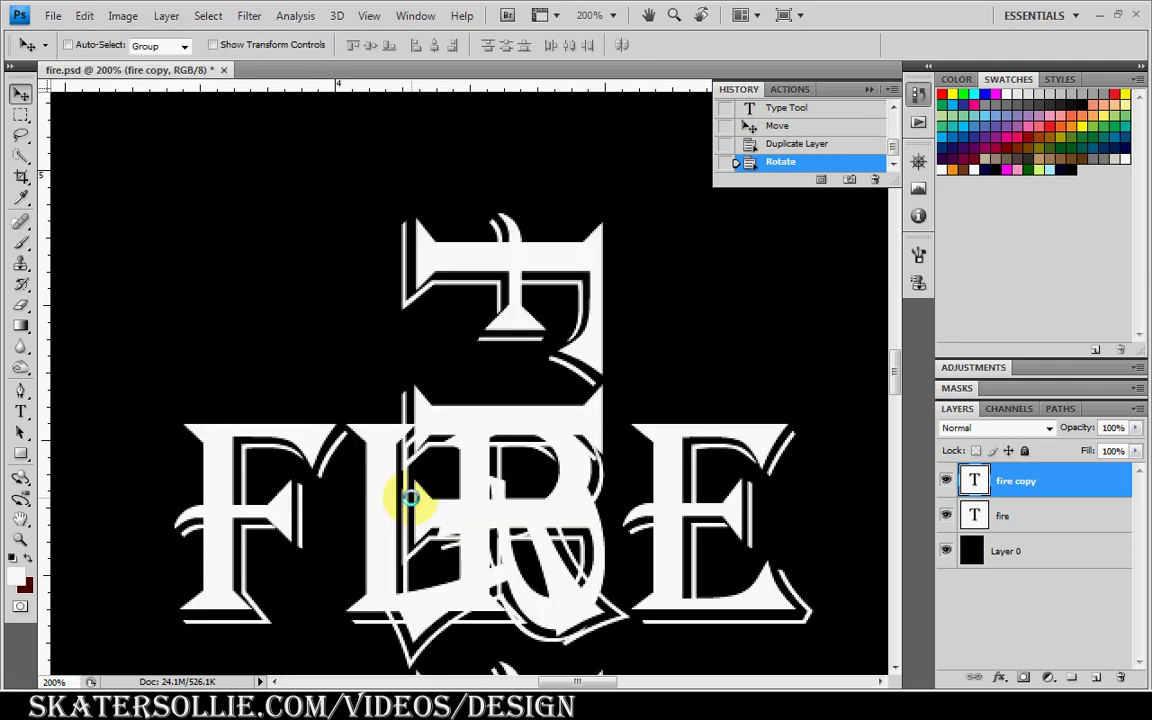
Rasterize the copy and apply the Wind filter from the left three times
{"action": "left_click", "coordinate": [249, 16]}
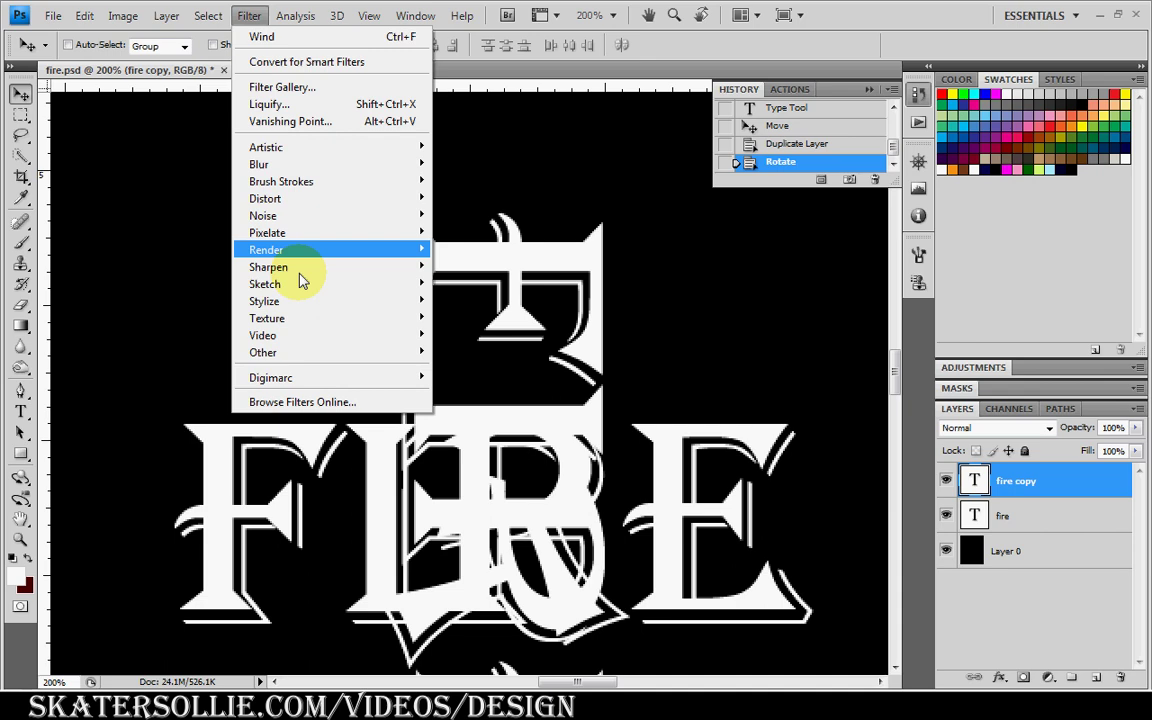
{"action": "mouse_move", "coordinate": [305, 301]}
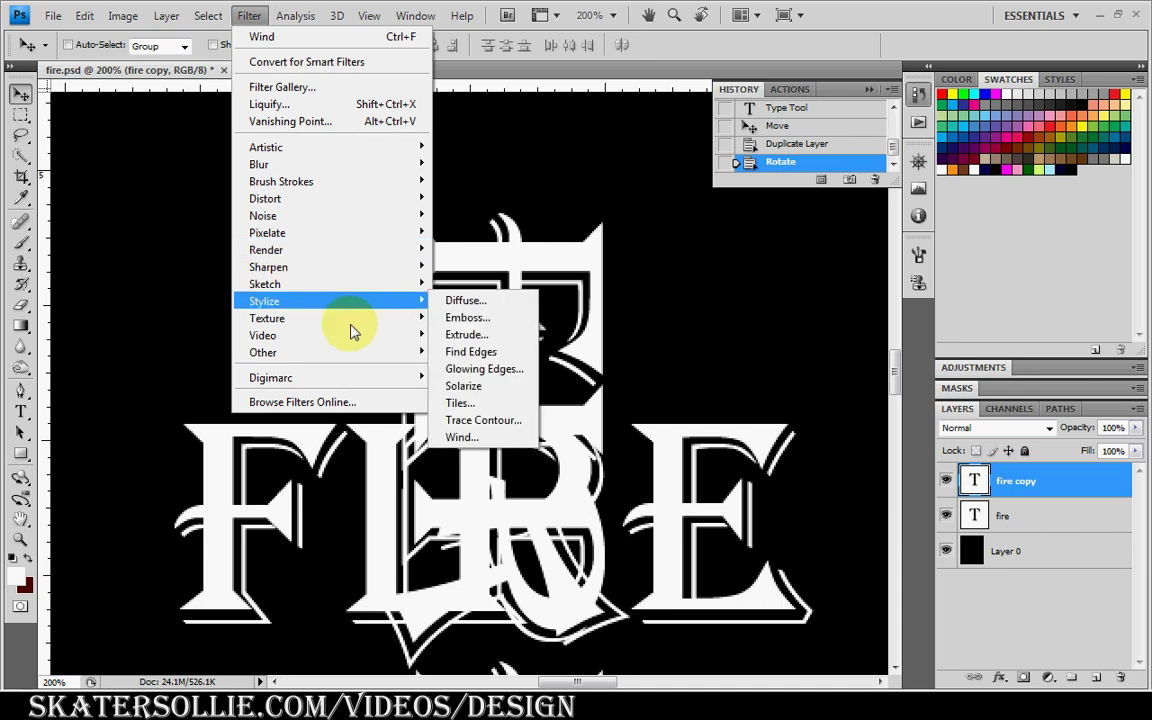
{"action": "left_click", "coordinate": [465, 438]}
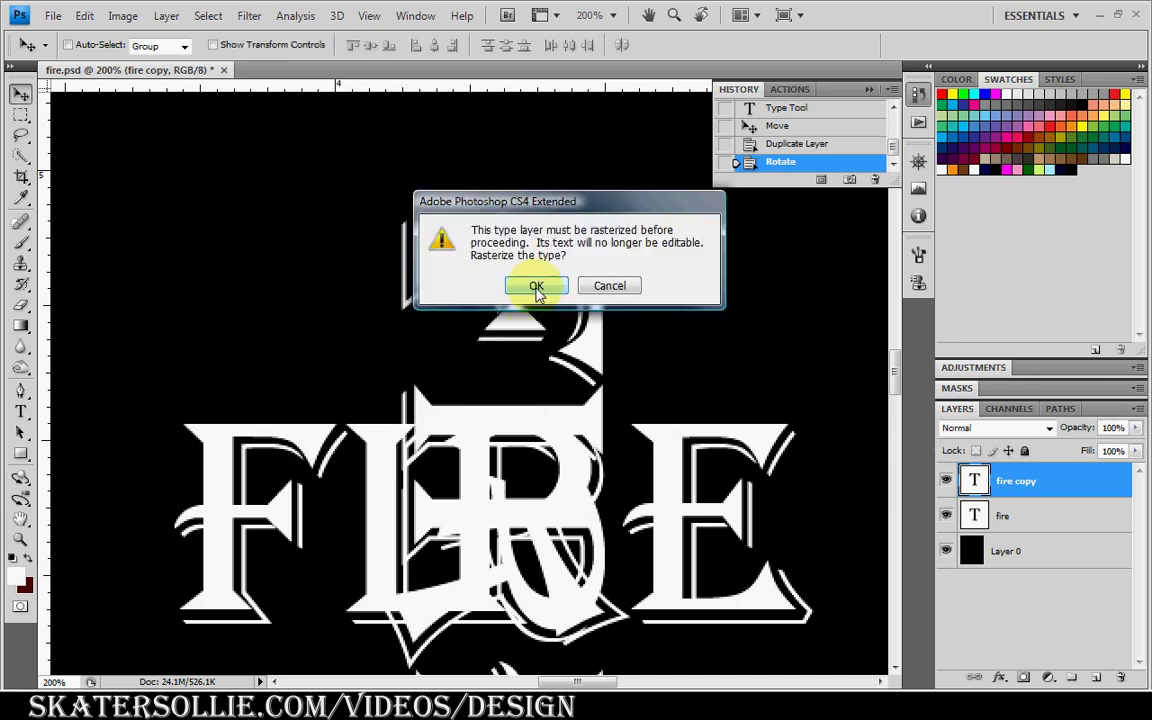
{"action": "left_click", "coordinate": [537, 287]}
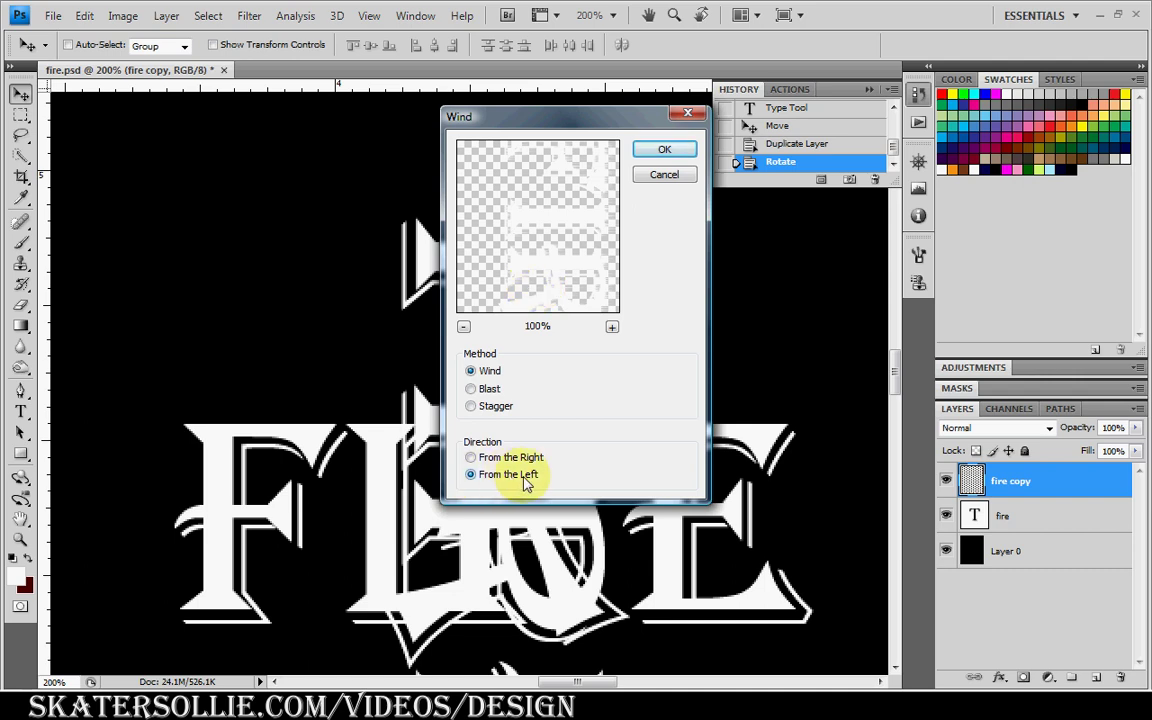
{"action": "left_click", "coordinate": [665, 151]}
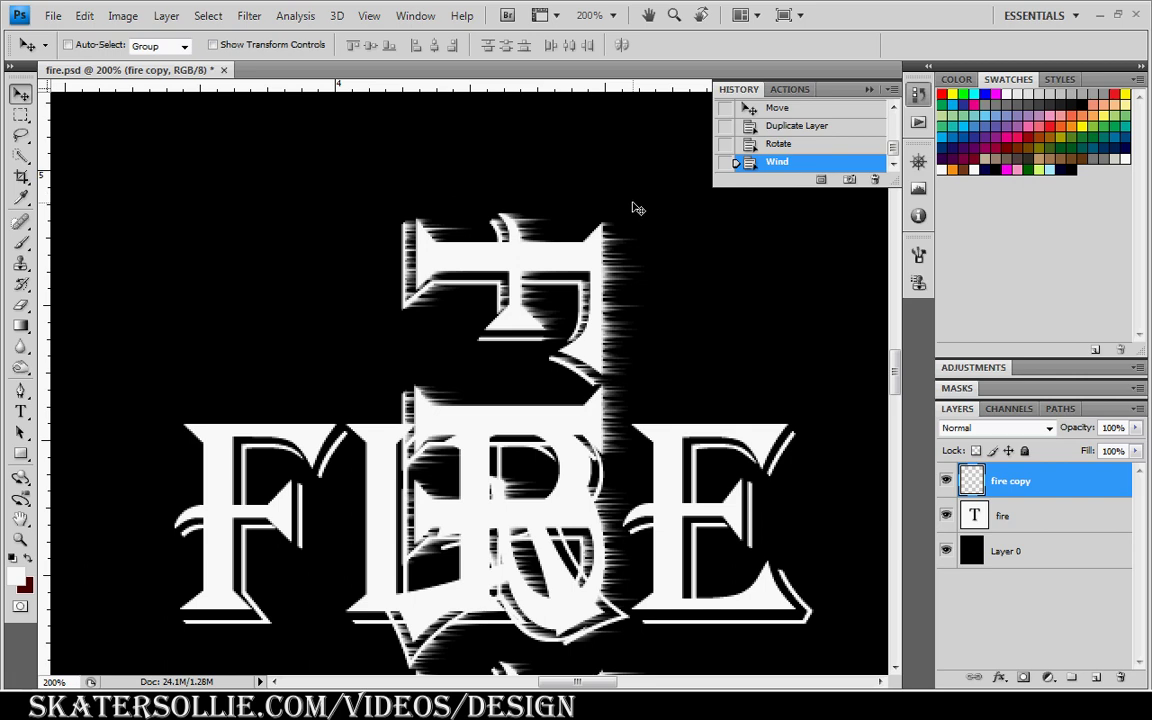
{"action": "key", "text": "ctrl+f"}
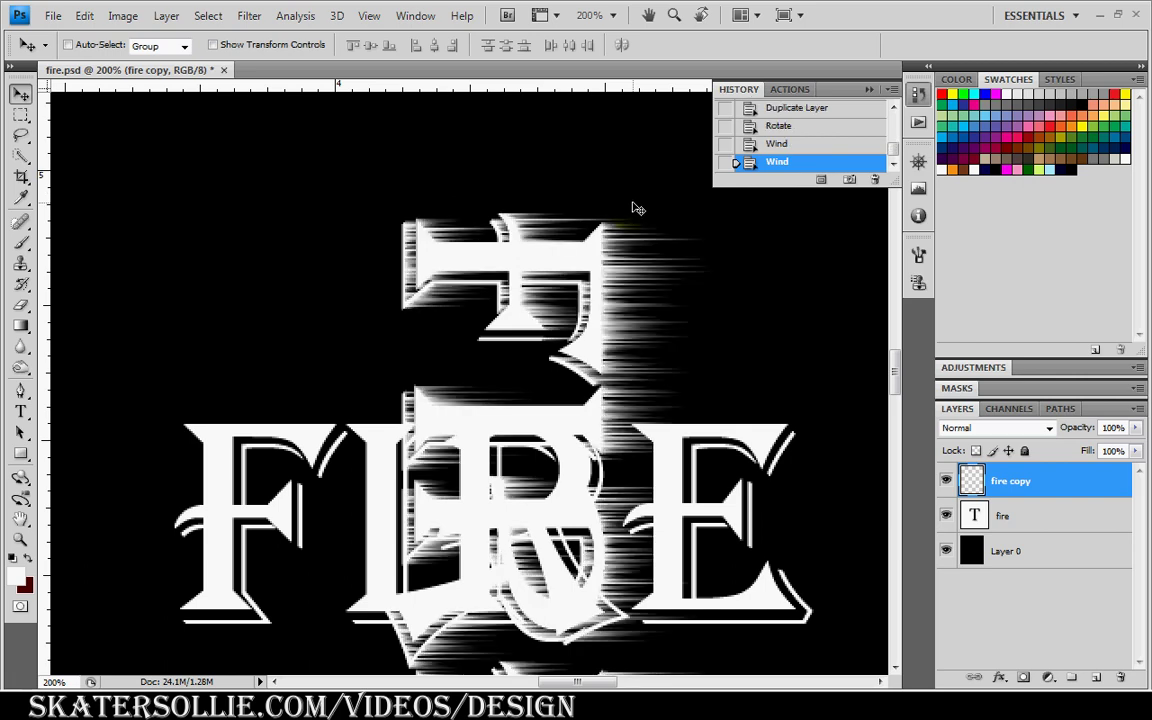
{"action": "key", "text": "ctrl+f"}
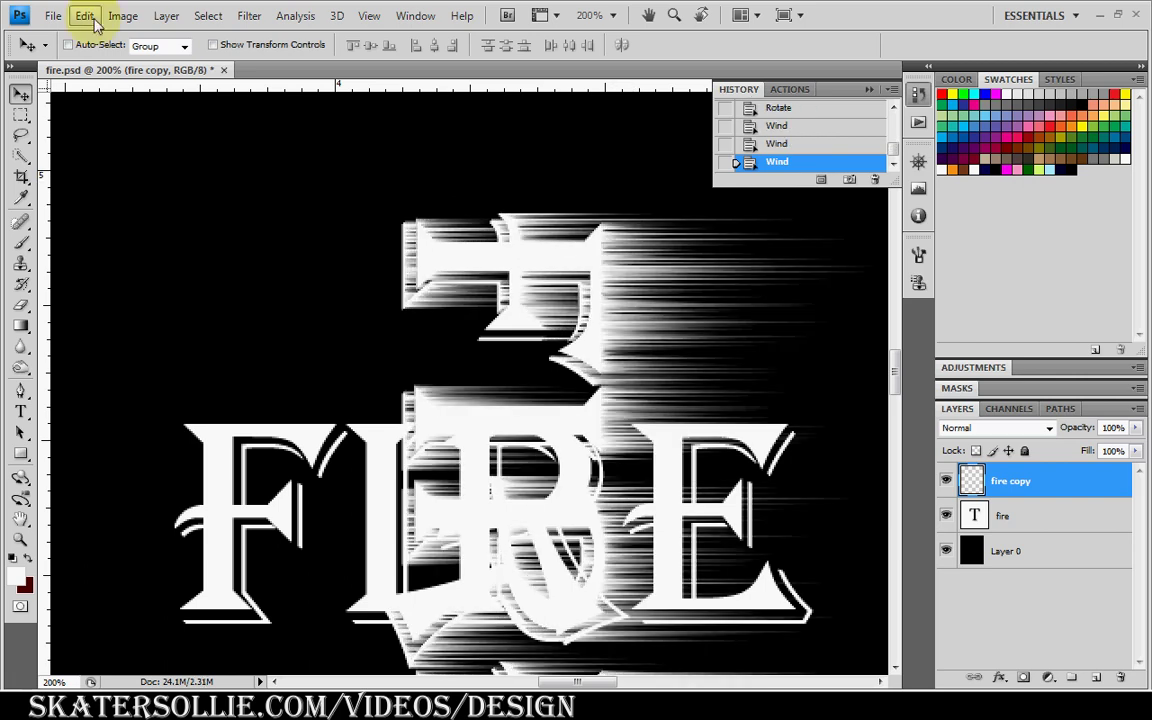
Rotate the streaked copy 90° counter-clockwise and line it up over the letters
{"action": "left_click", "coordinate": [86, 17]}
{"action": "mouse_move", "coordinate": [196, 352]}
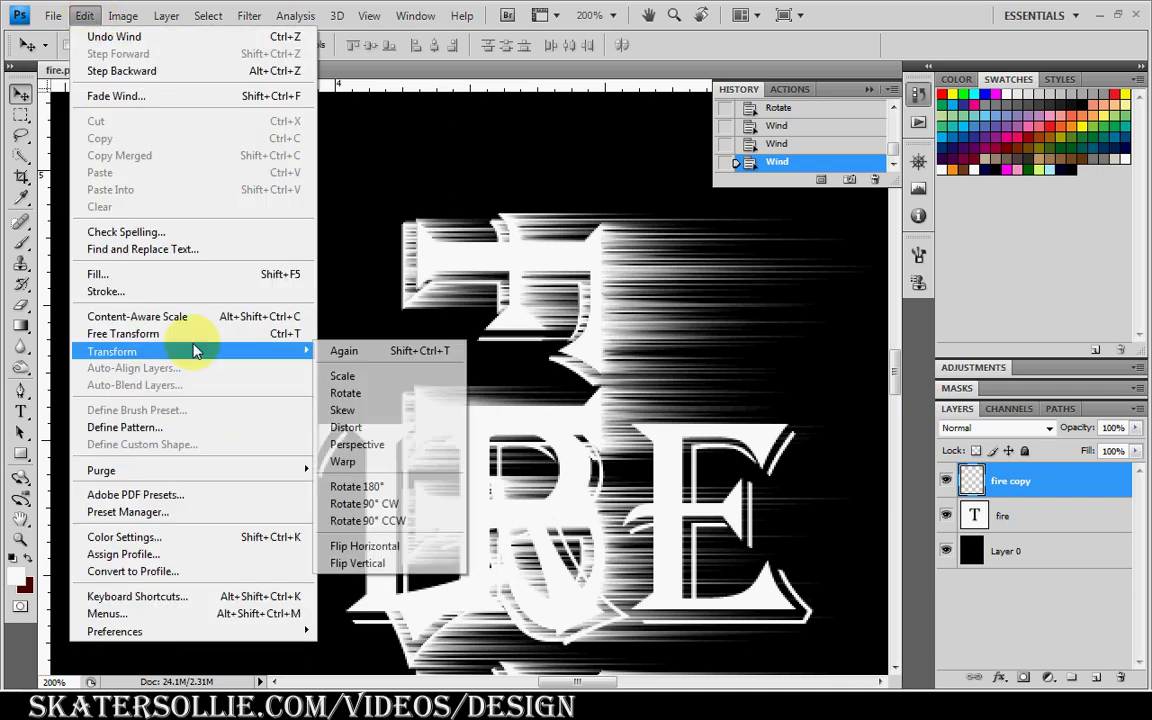
{"action": "left_click", "coordinate": [400, 521]}
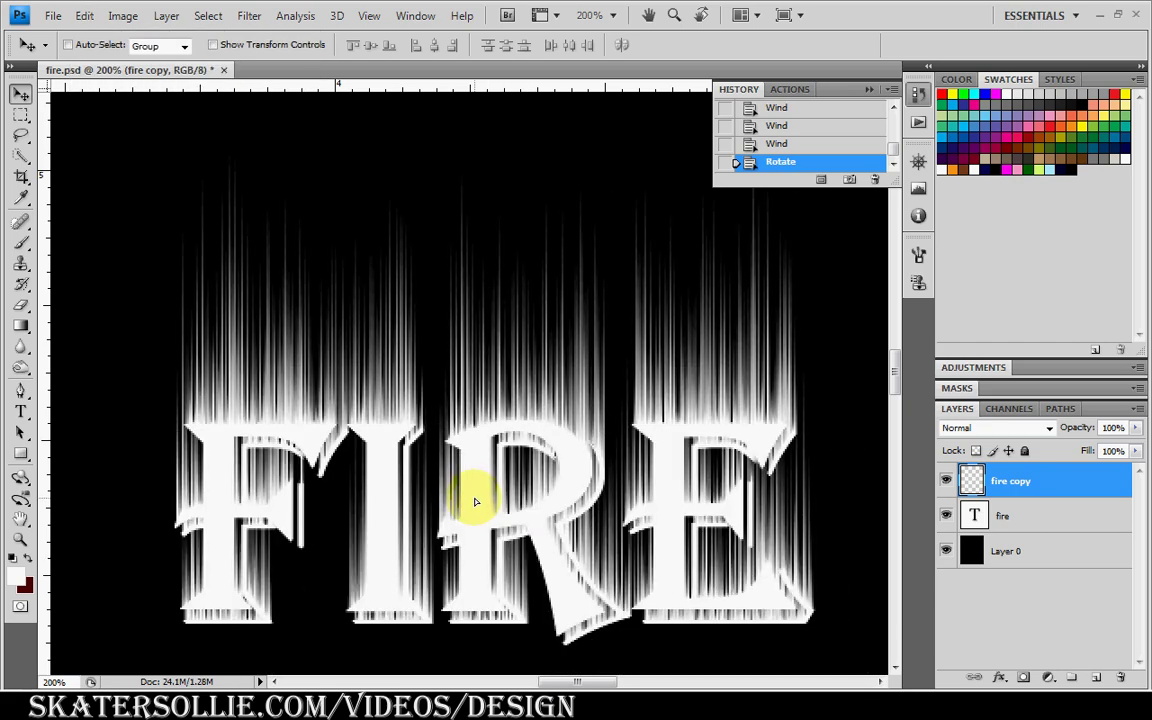
{"action": "left_click_drag", "start_coordinate": [476, 502], "coordinate": [480, 497]}
Soften the streaks with a Gaussian Blur of radius 2.4 pixels
{"action": "left_click", "coordinate": [250, 22]}
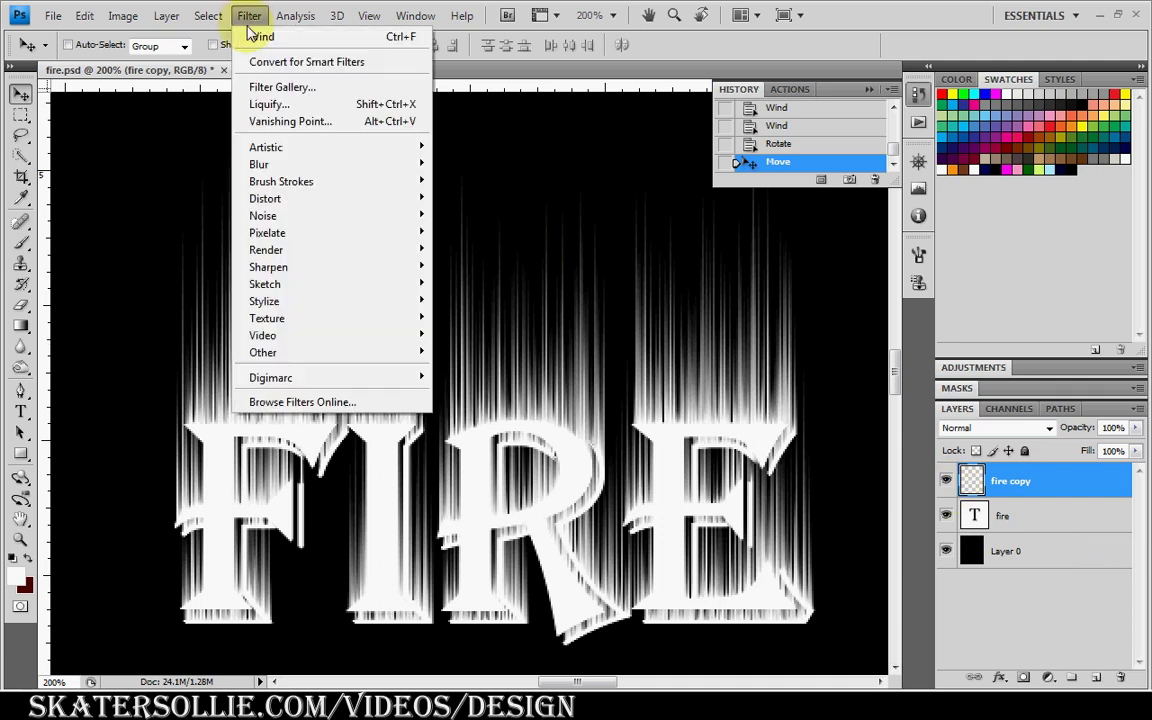
{"action": "mouse_move", "coordinate": [312, 163]}
{"action": "left_click", "coordinate": [479, 232]}
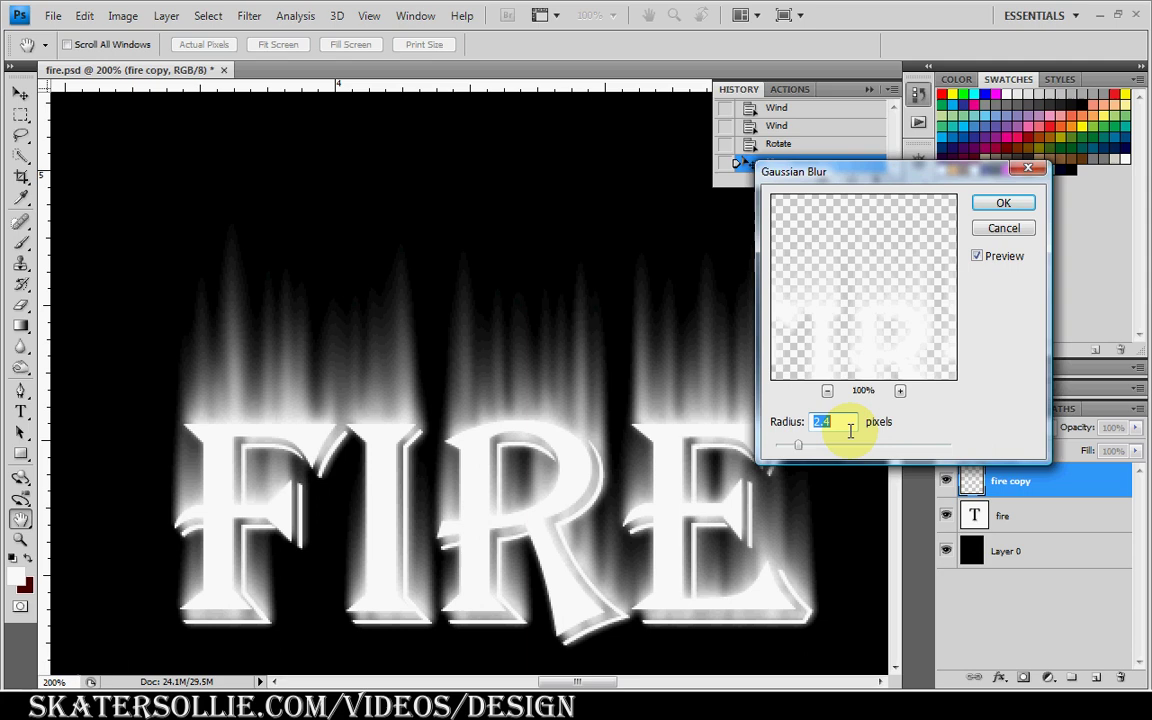
{"action": "left_click", "coordinate": [1008, 205]}
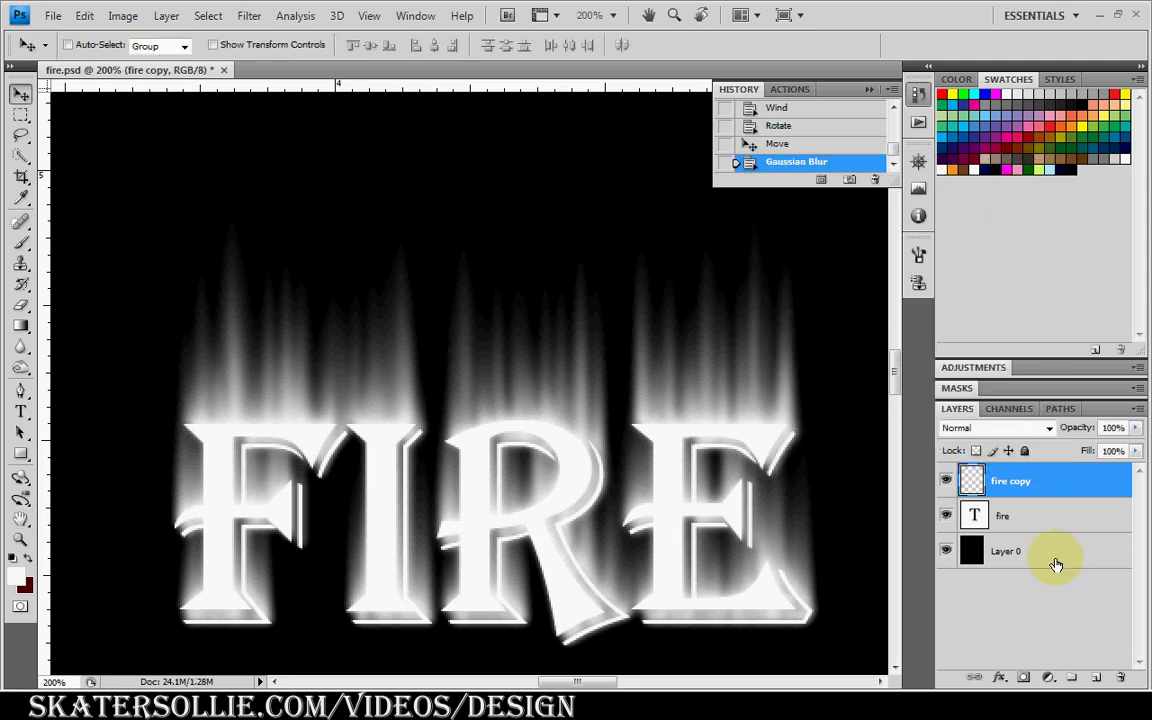
Move Layer 0 above the fire text and merge it with fire copy
{"action": "left_click_drag", "start_coordinate": [1056, 565], "coordinate": [1028, 515]}
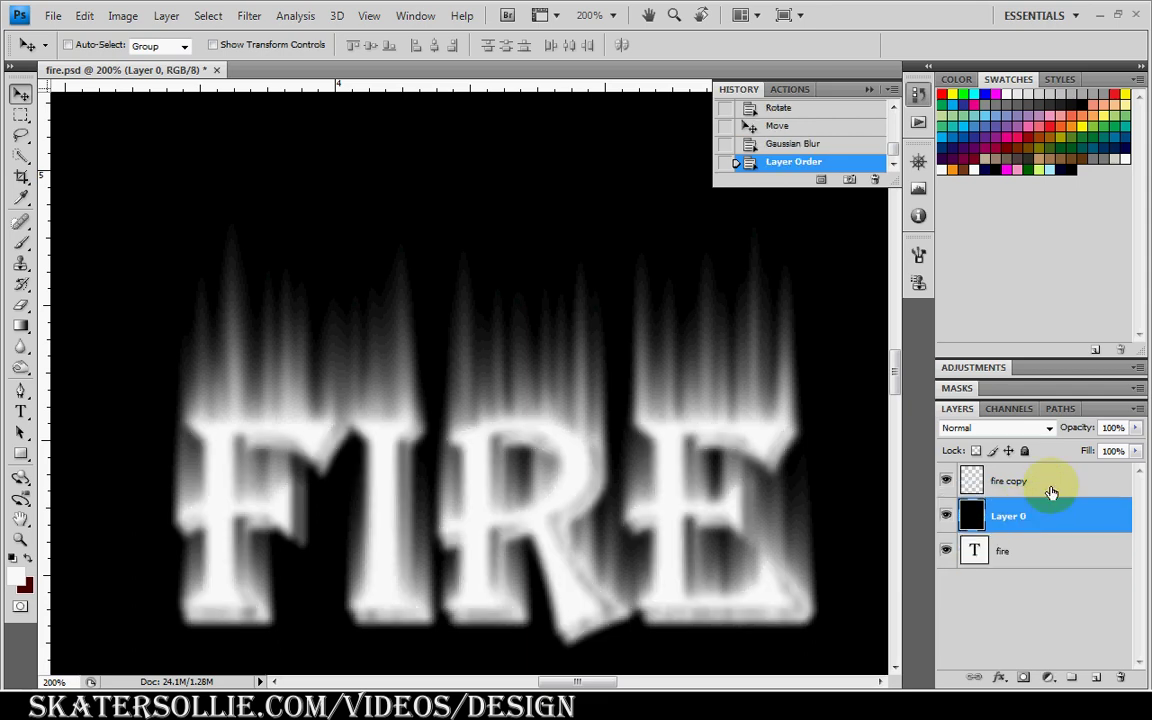
{"action": "left_click", "coordinate": [1022, 481], "text": "shift"}
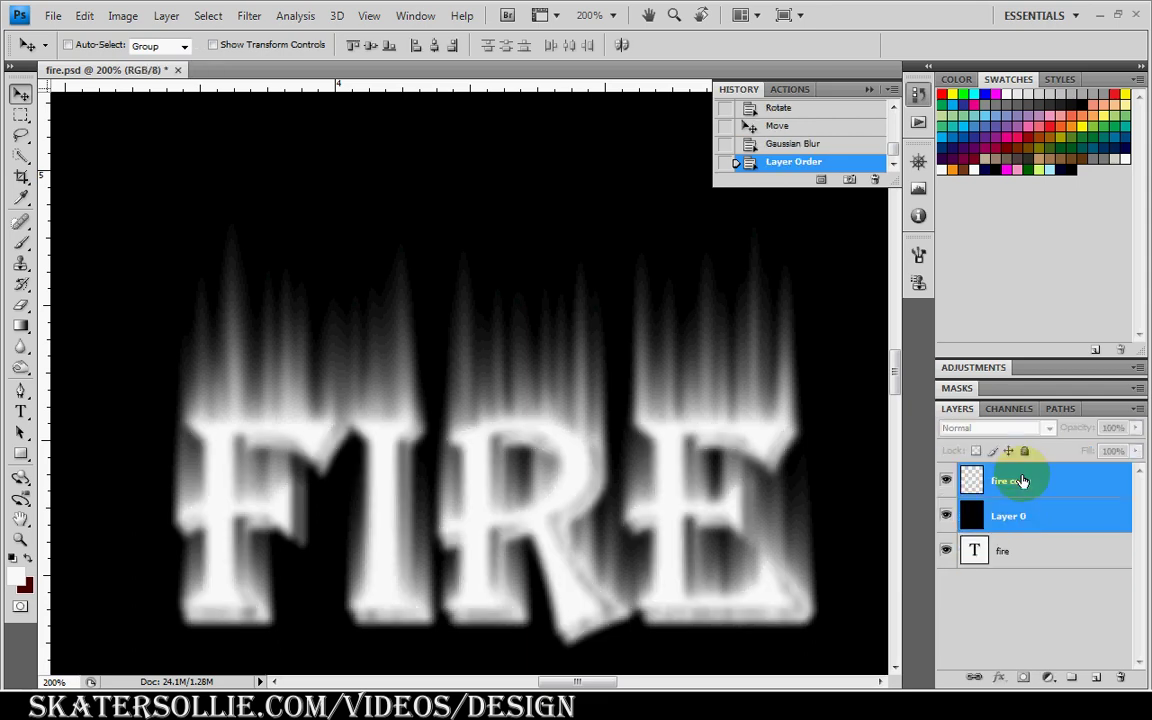
{"action": "right_click", "coordinate": [1022, 481]}
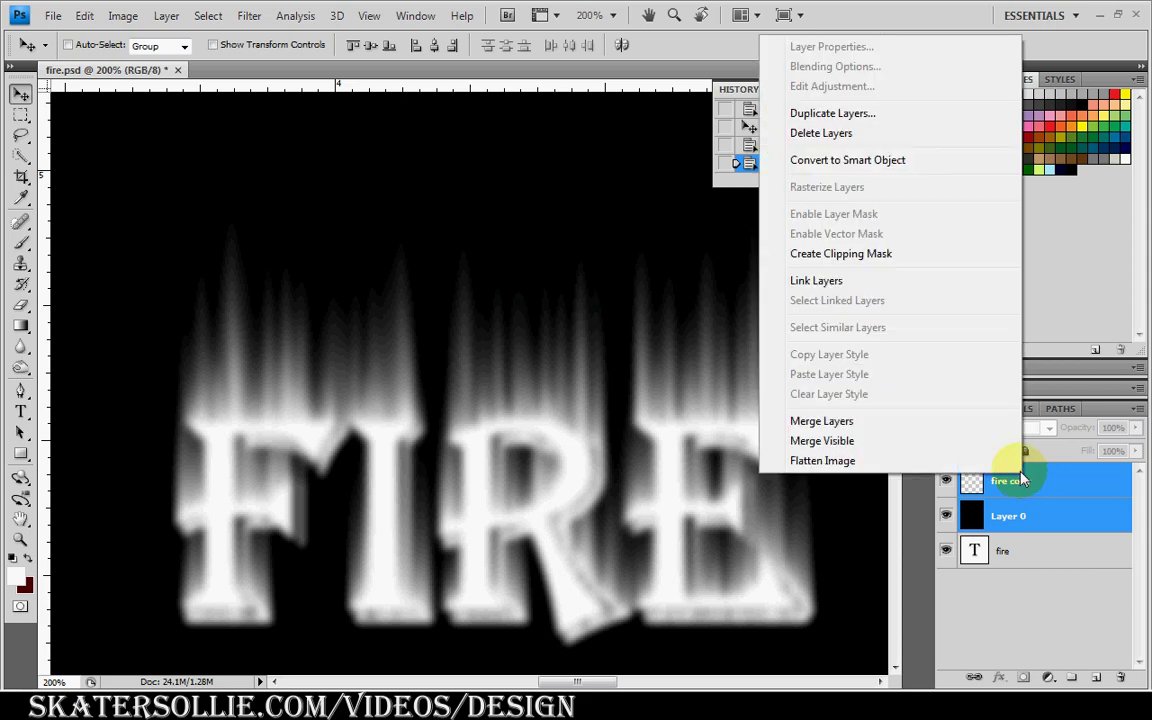
{"action": "left_click", "coordinate": [940, 424]}
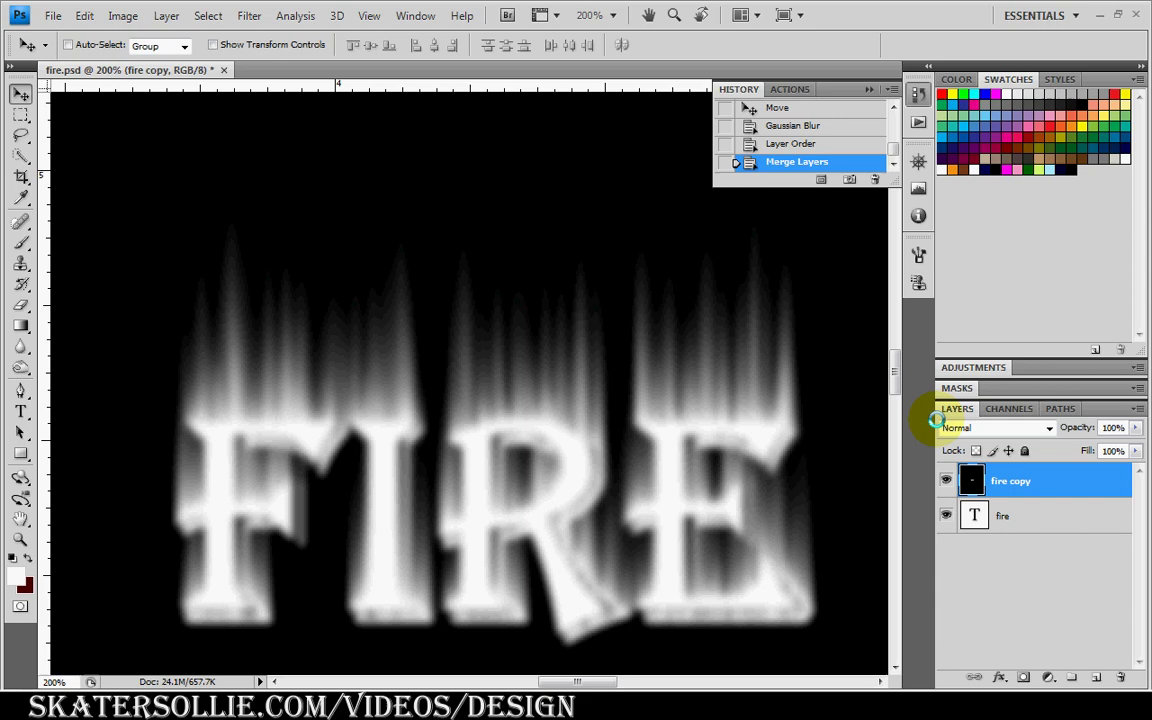
Nudge the merged flame layer down and marquee-select the F, I and R
{"action": "left_click_drag", "start_coordinate": [866, 367], "coordinate": [866, 380]}
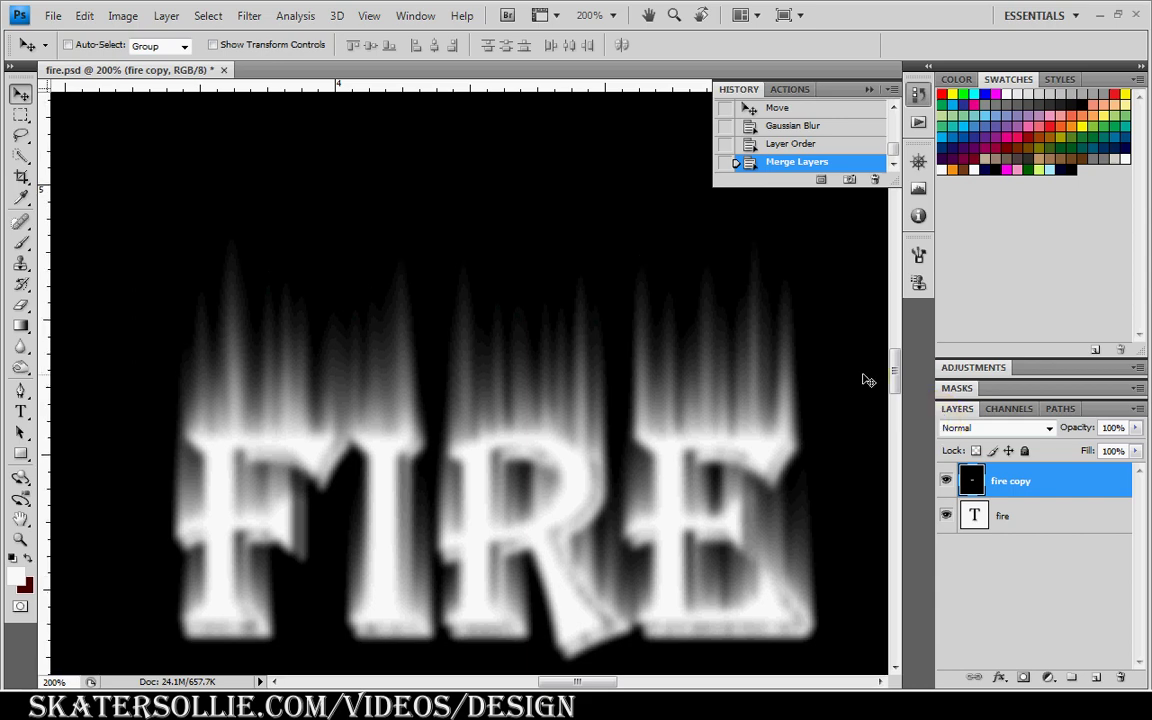
{"action": "left_click", "coordinate": [21, 117]}
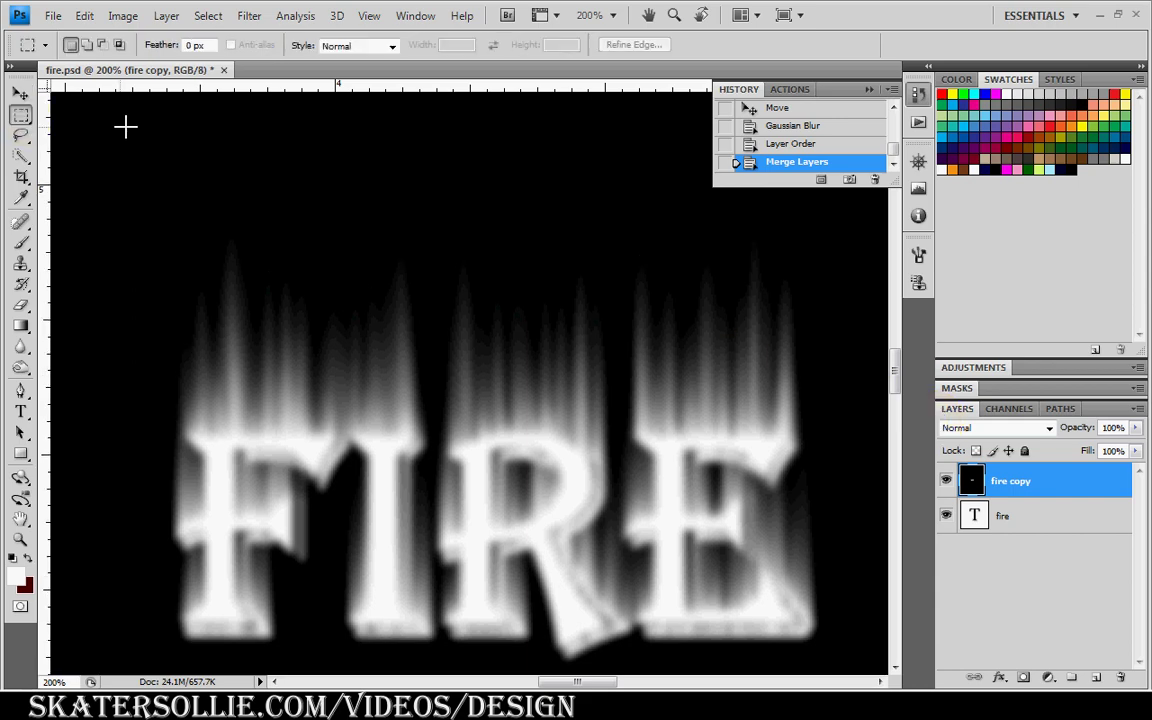
{"action": "left_click_drag", "start_coordinate": [124, 93], "coordinate": [604, 671]}
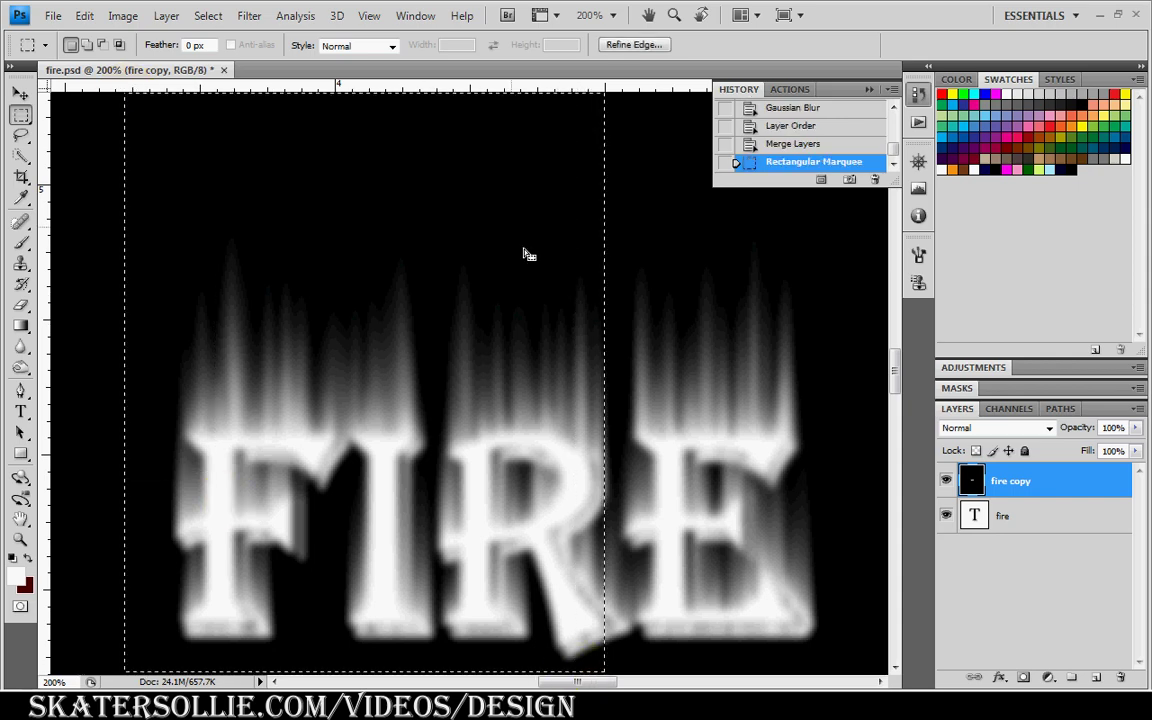
In Liquify with Forward Warp at brush size 40, curl the streaks above F, I, R
{"action": "left_click", "coordinate": [252, 17]}
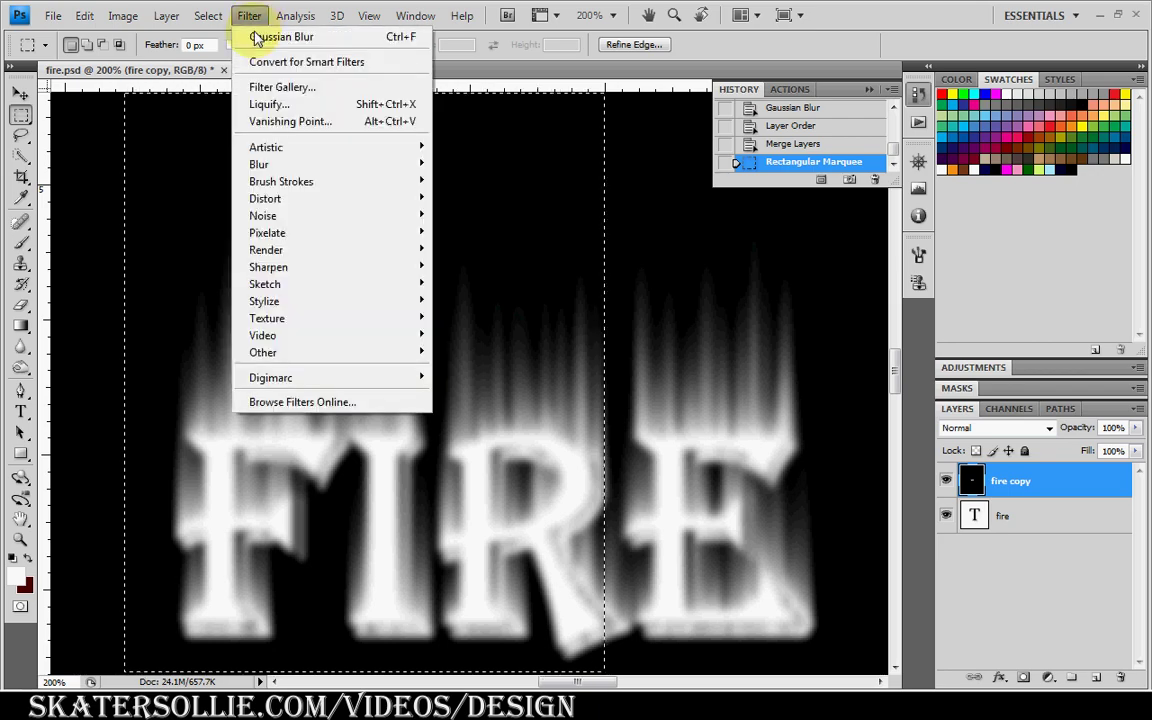
{"action": "left_click", "coordinate": [280, 105]}
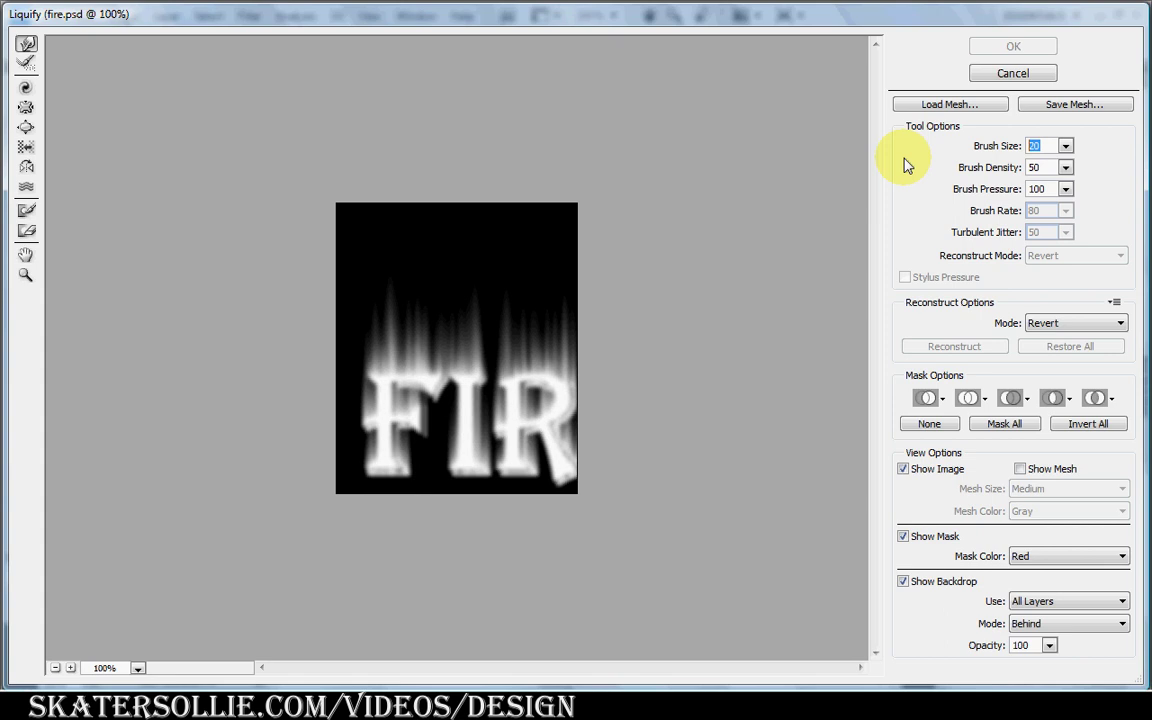
{"action": "type", "text": "40"}
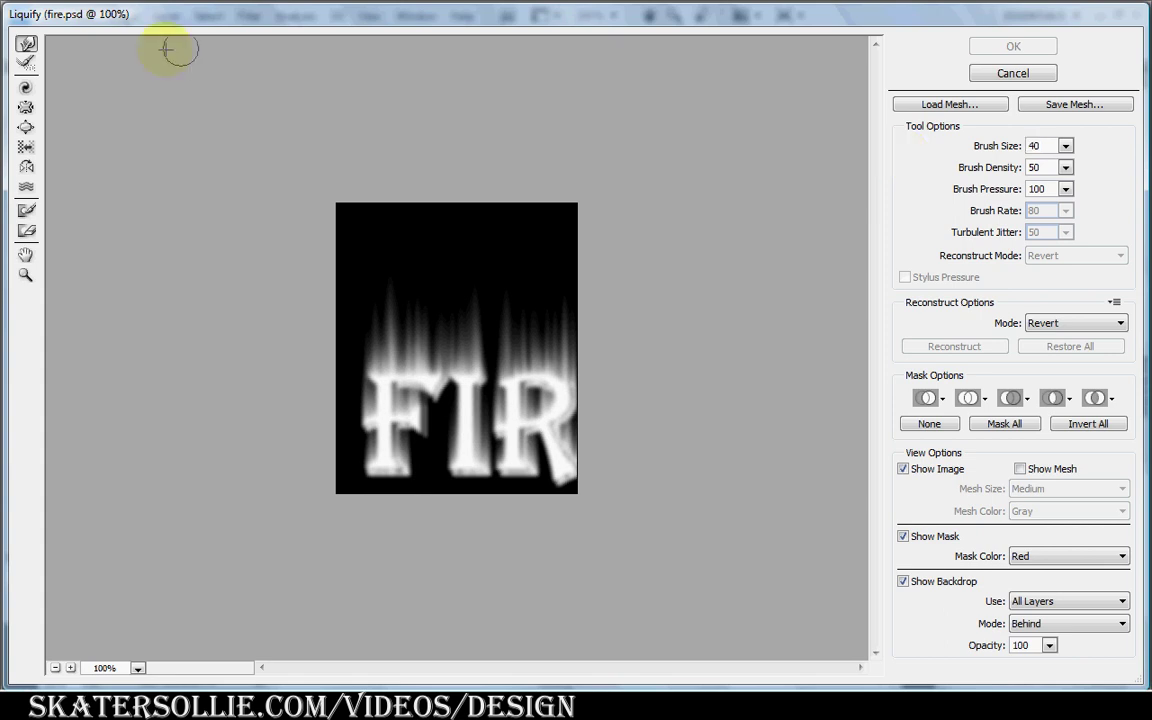
{"action": "left_click", "coordinate": [27, 46]}
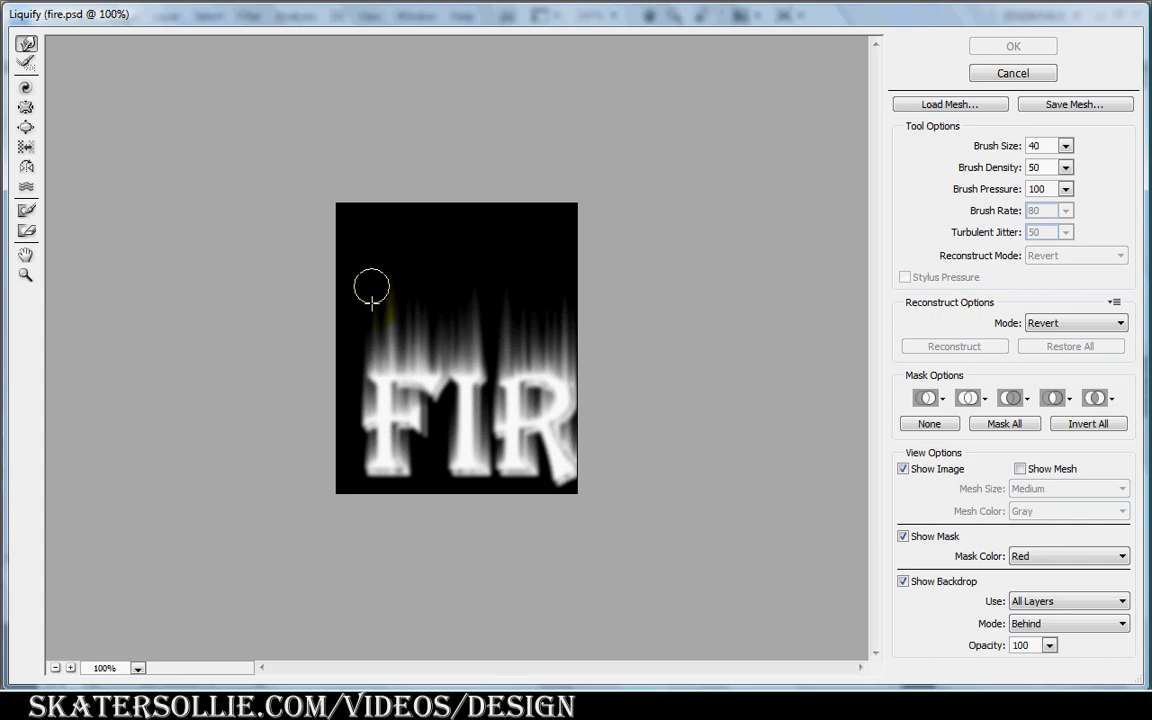
{"action": "mouse_move", "coordinate": [371, 290]}
{"action": "left_mouse_down"}
{"action": "mouse_move", "coordinate": [377, 356]}
{"action": "mouse_move", "coordinate": [389, 318]}
{"action": "mouse_move", "coordinate": [401, 334]}
{"action": "mouse_move", "coordinate": [372, 201]}
{"action": "mouse_move", "coordinate": [418, 371]}
{"action": "mouse_move", "coordinate": [451, 368]}
{"action": "mouse_move", "coordinate": [460, 350]}
{"action": "mouse_move", "coordinate": [448, 145]}
{"action": "left_mouse_up"}
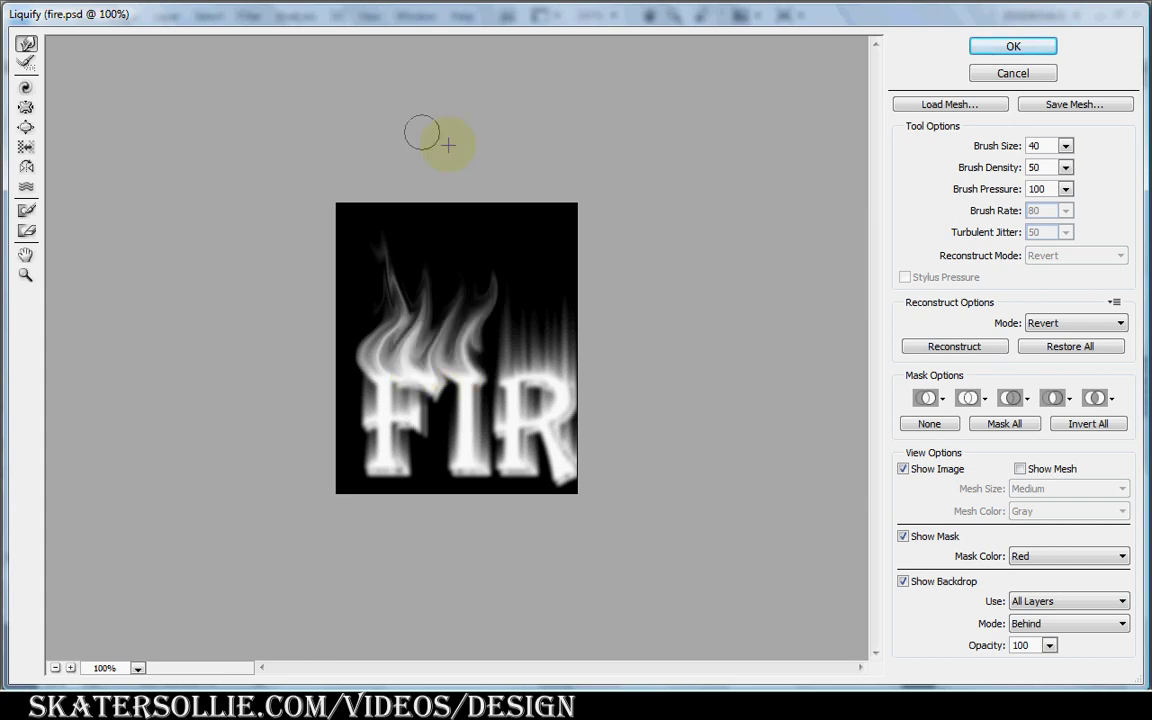
{"action": "mouse_move", "coordinate": [492, 305]}
{"action": "left_mouse_down"}
{"action": "mouse_move", "coordinate": [512, 298]}
{"action": "mouse_move", "coordinate": [534, 368]}
{"action": "mouse_move", "coordinate": [571, 373]}
{"action": "mouse_move", "coordinate": [540, 162]}
{"action": "left_mouse_up"}
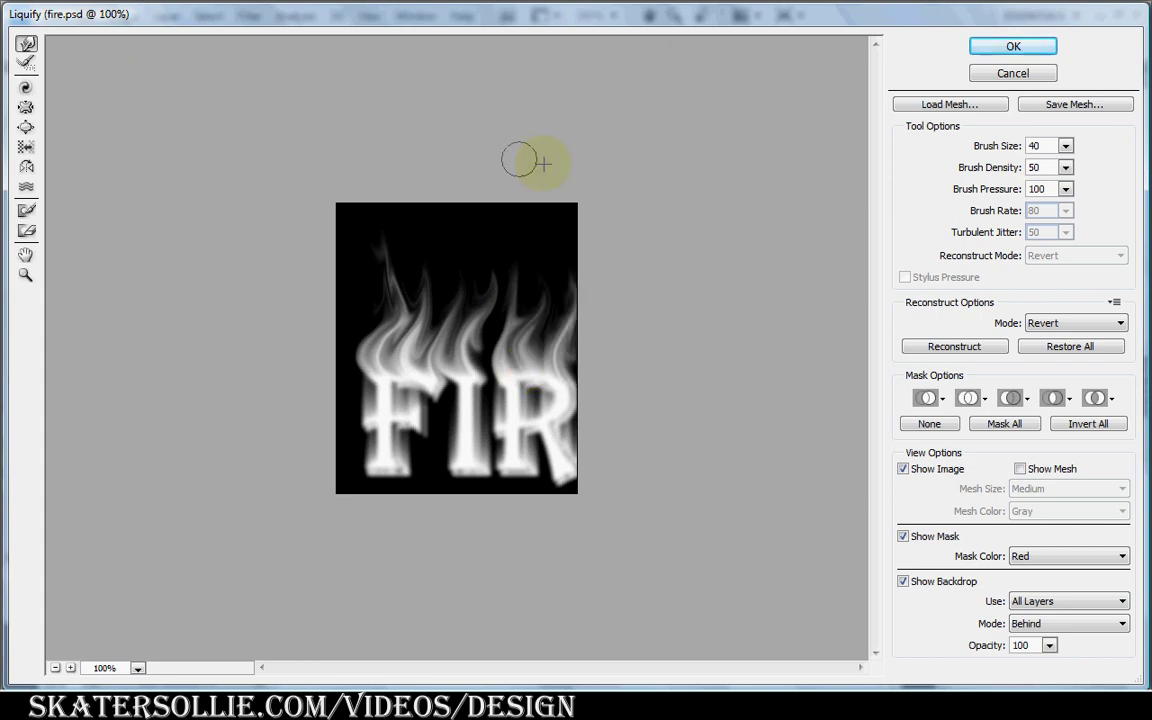
{"action": "left_click", "coordinate": [1011, 45]}
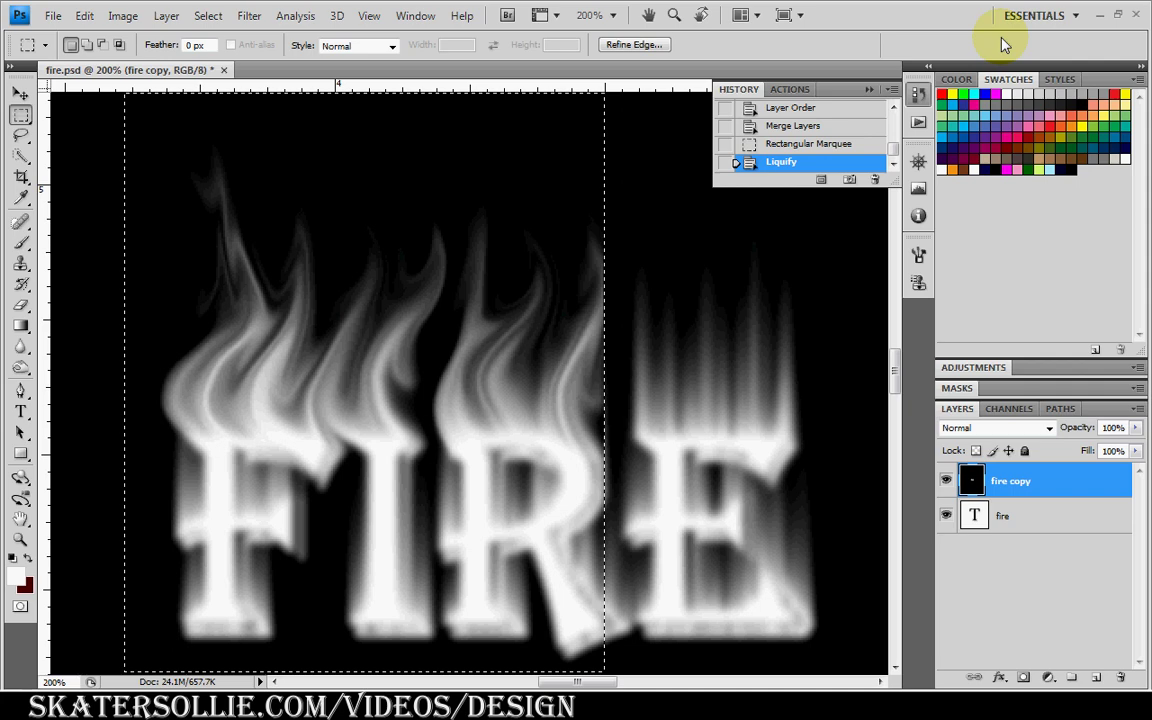
Deselect with Ctrl+D and draw a rectangular marquee around the R and E
{"action": "mouse_move", "coordinate": [836, 626]}
{"action": "left_mouse_down"}
{"action": "mouse_move", "coordinate": [567, 390]}
{"action": "mouse_move", "coordinate": [470, 100]}
{"action": "left_mouse_up"}
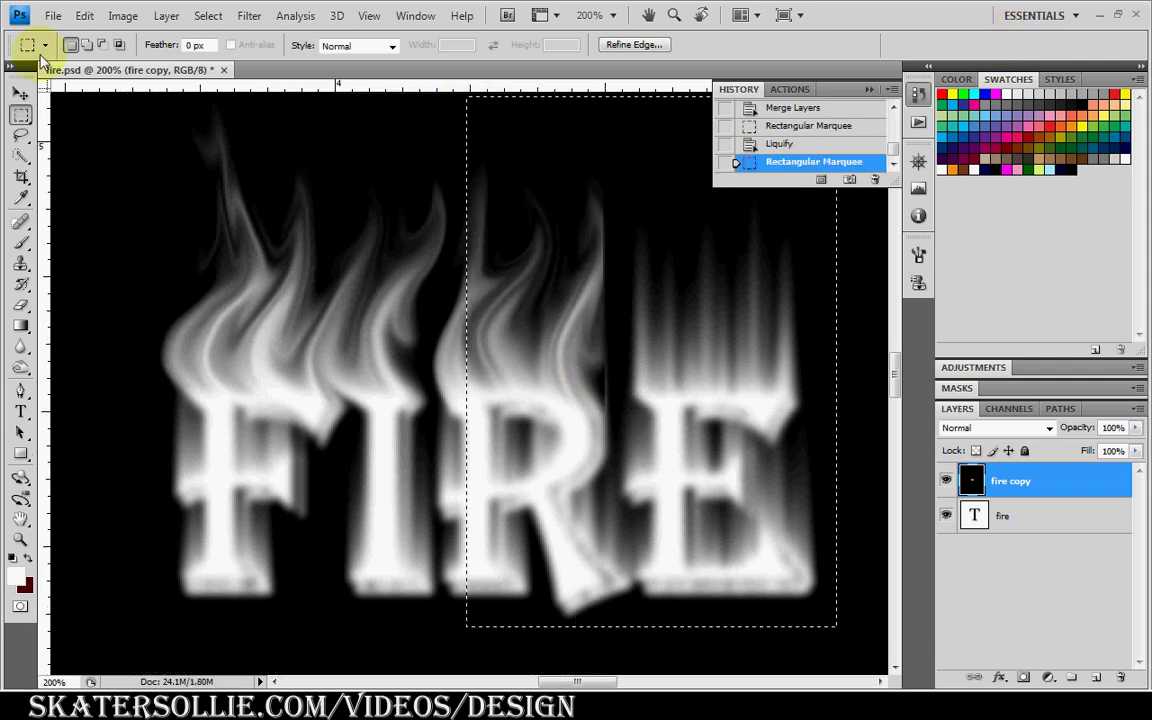
{"action": "scroll", "coordinate": [520, 294], "scroll_direction": "up", "scroll_amount": 1}
{"action": "key", "text": "ctrl+d"}
{"action": "scroll", "coordinate": [860, 647], "scroll_direction": "up", "scroll_amount": 1}
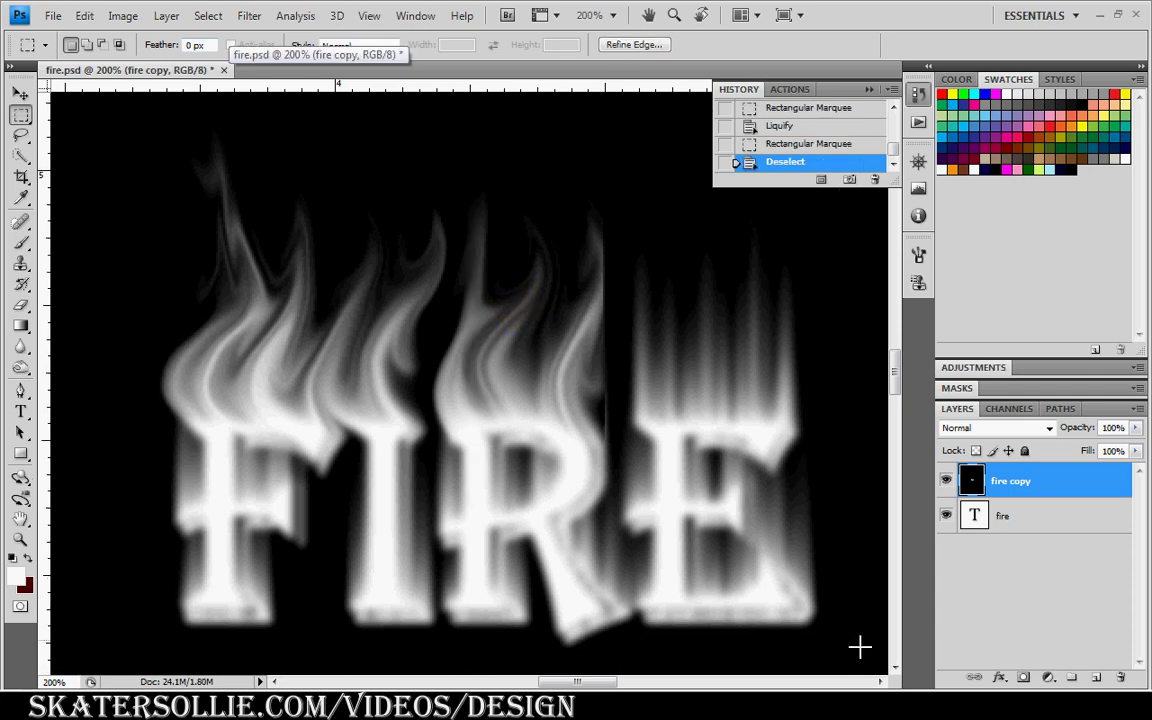
{"action": "left_click_drag", "start_coordinate": [851, 642], "coordinate": [427, 144]}
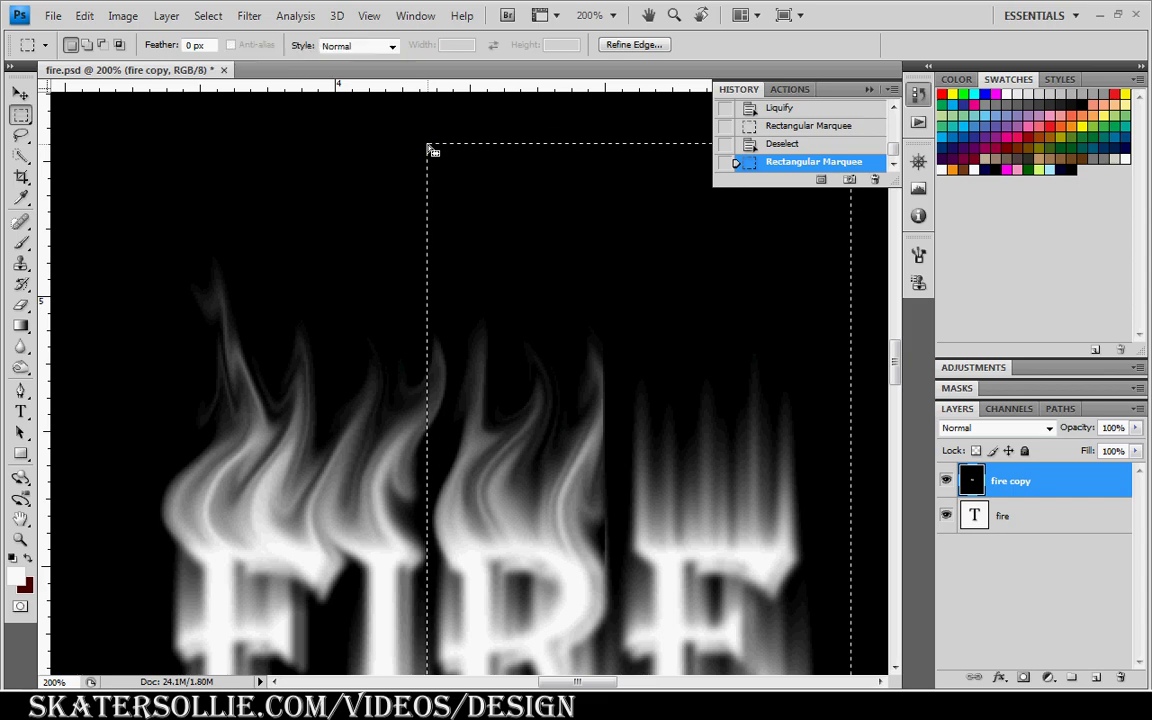
Liquify the R and E streaks into curling flames with Forward Warp, brush size 20 for detail
{"action": "left_click", "coordinate": [249, 16]}
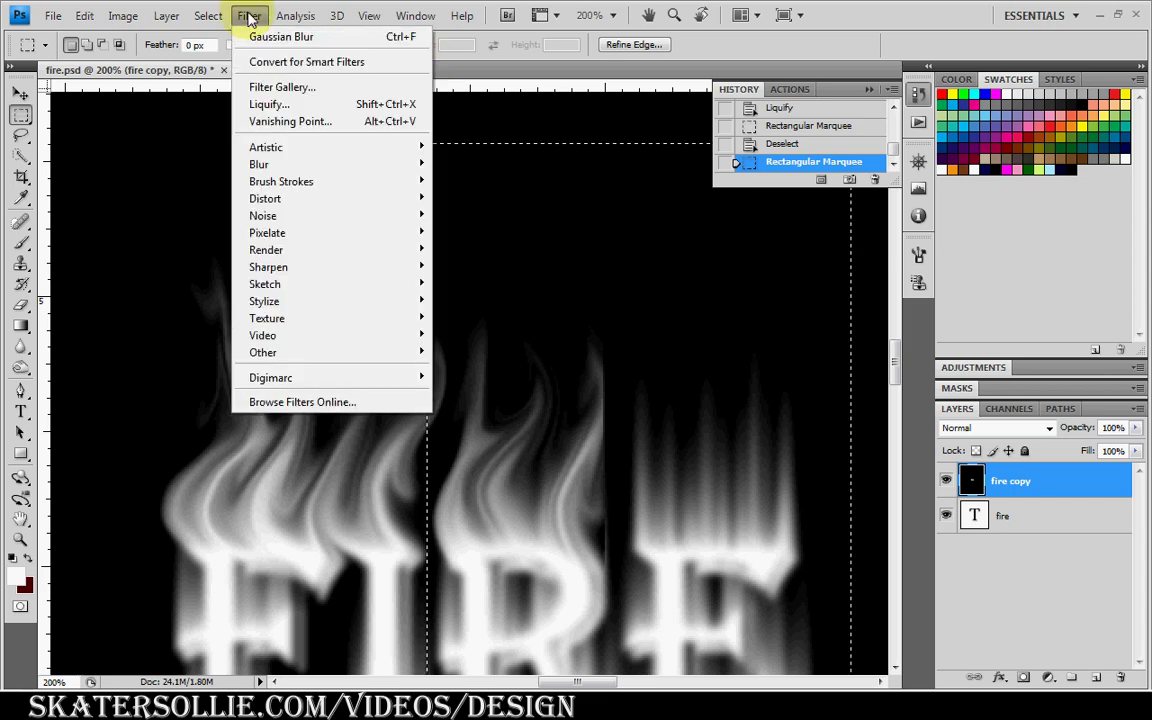
{"action": "left_click", "coordinate": [298, 105]}
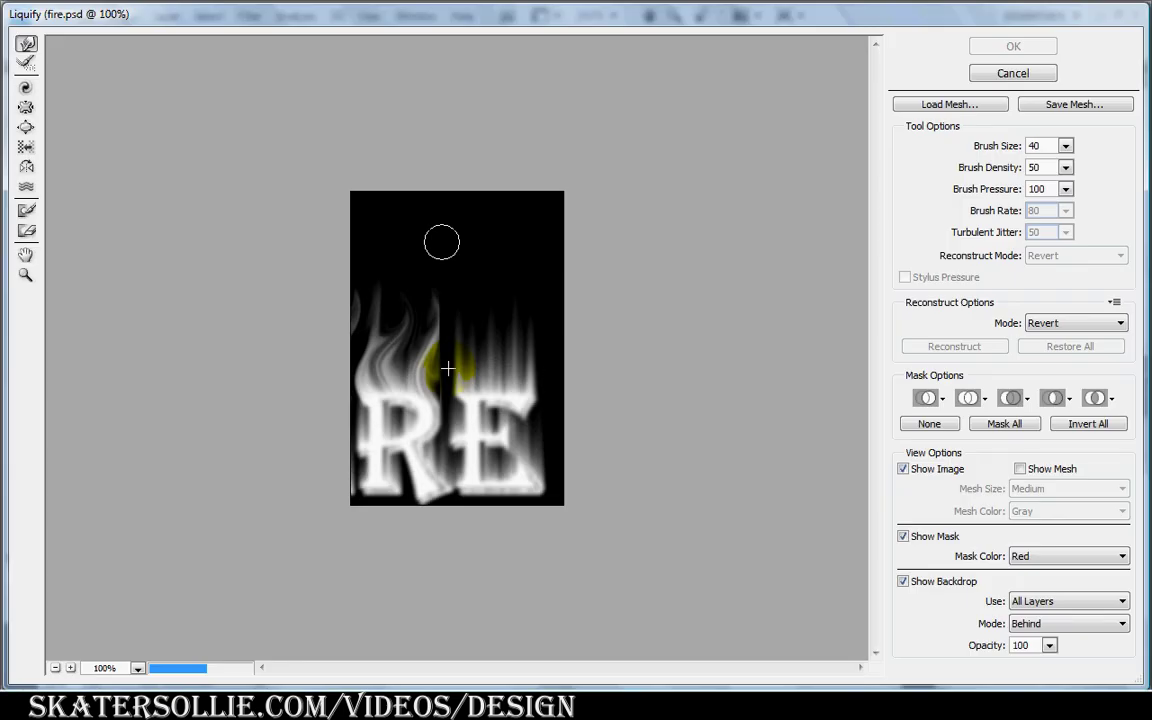
{"action": "left_click_drag", "start_coordinate": [466, 377], "coordinate": [448, 256]}
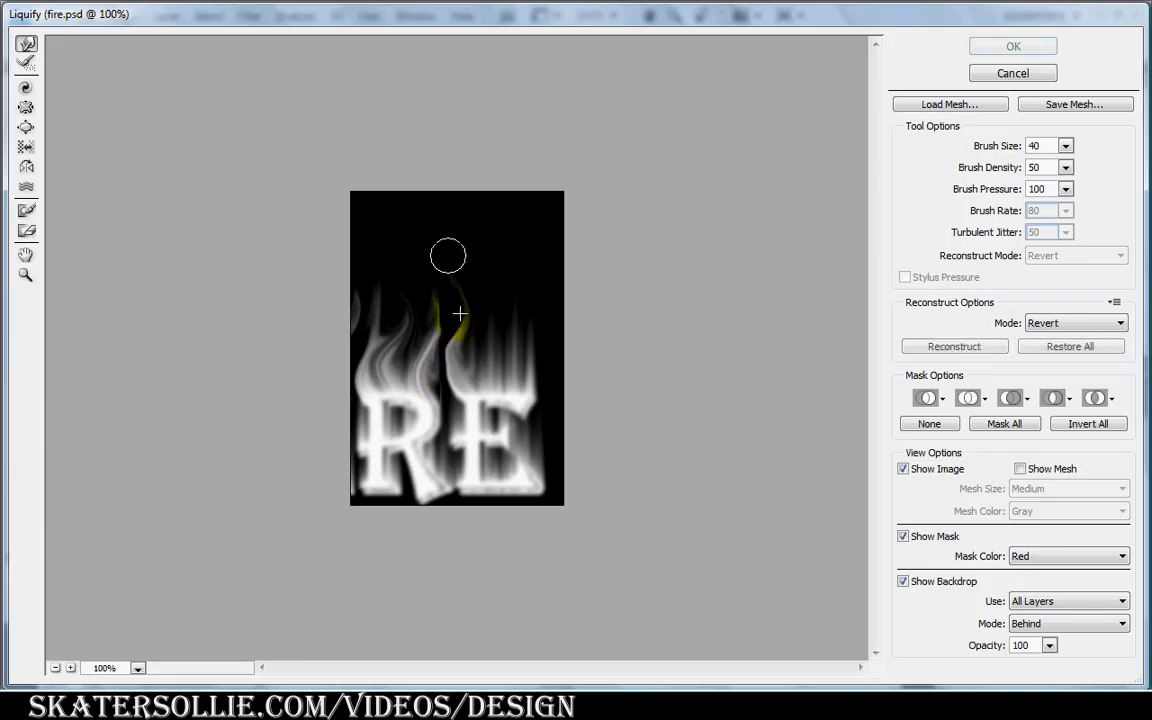
{"action": "left_click_drag", "start_coordinate": [459, 314], "coordinate": [501, 309]}
{"action": "mouse_move", "coordinate": [495, 355]}
{"action": "left_mouse_down"}
{"action": "mouse_move", "coordinate": [521, 382]}
{"action": "mouse_move", "coordinate": [532, 365]}
{"action": "left_mouse_up"}
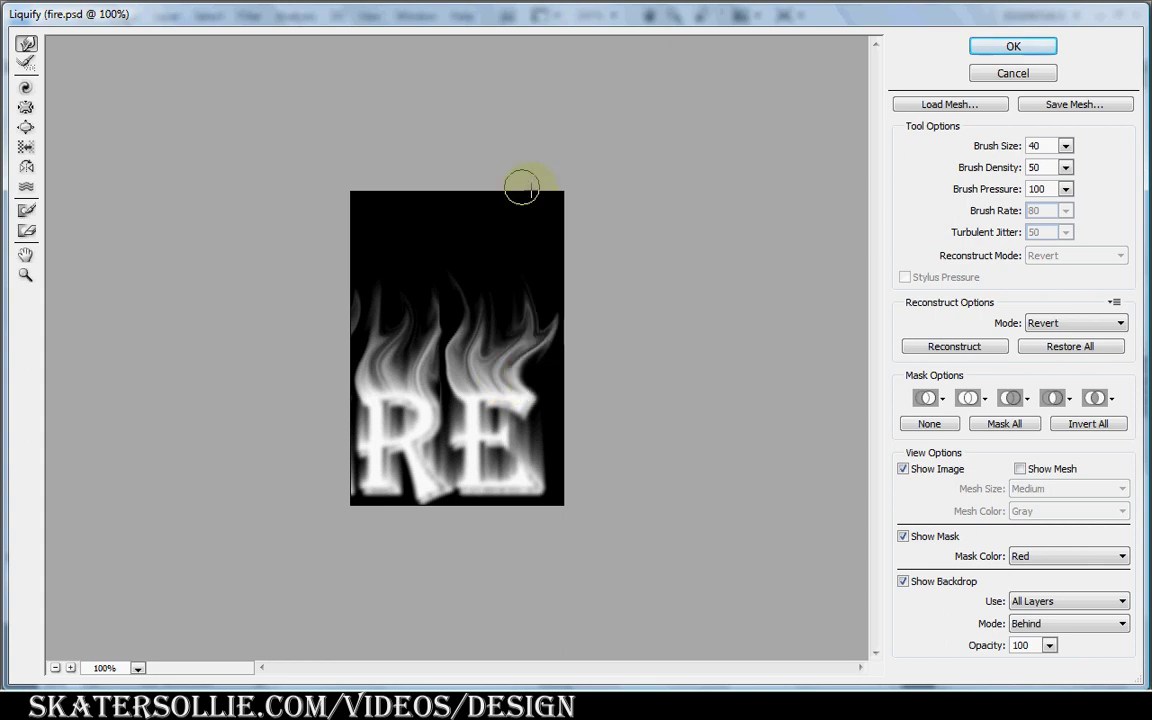
{"action": "double_click", "coordinate": [1045, 148]}
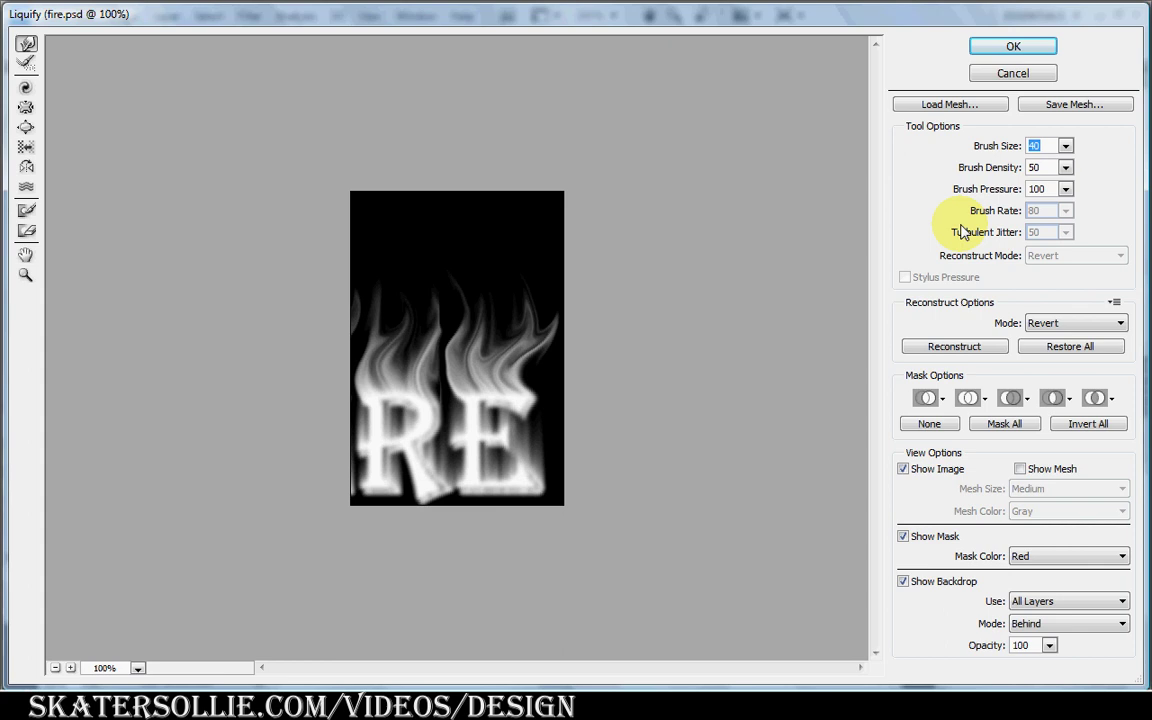
{"action": "type", "text": "20"}
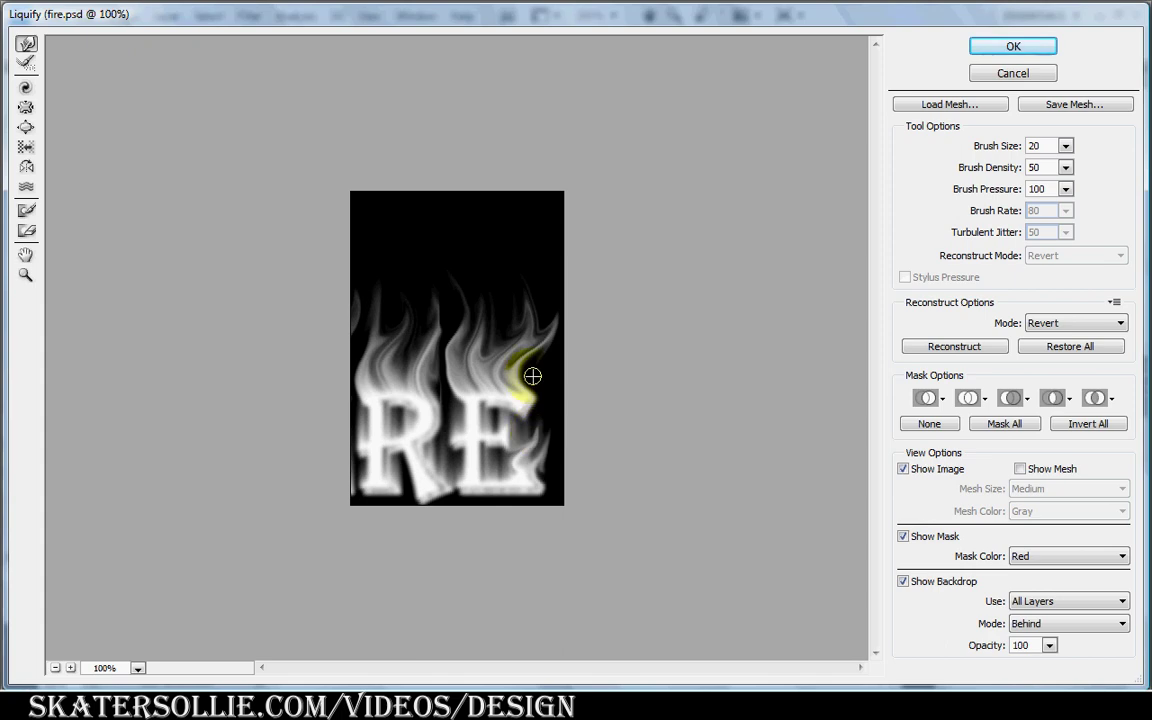
{"action": "left_click", "coordinate": [999, 55]}
{"action": "scroll", "coordinate": [648, 578], "scroll_direction": "down", "scroll_amount": 5}
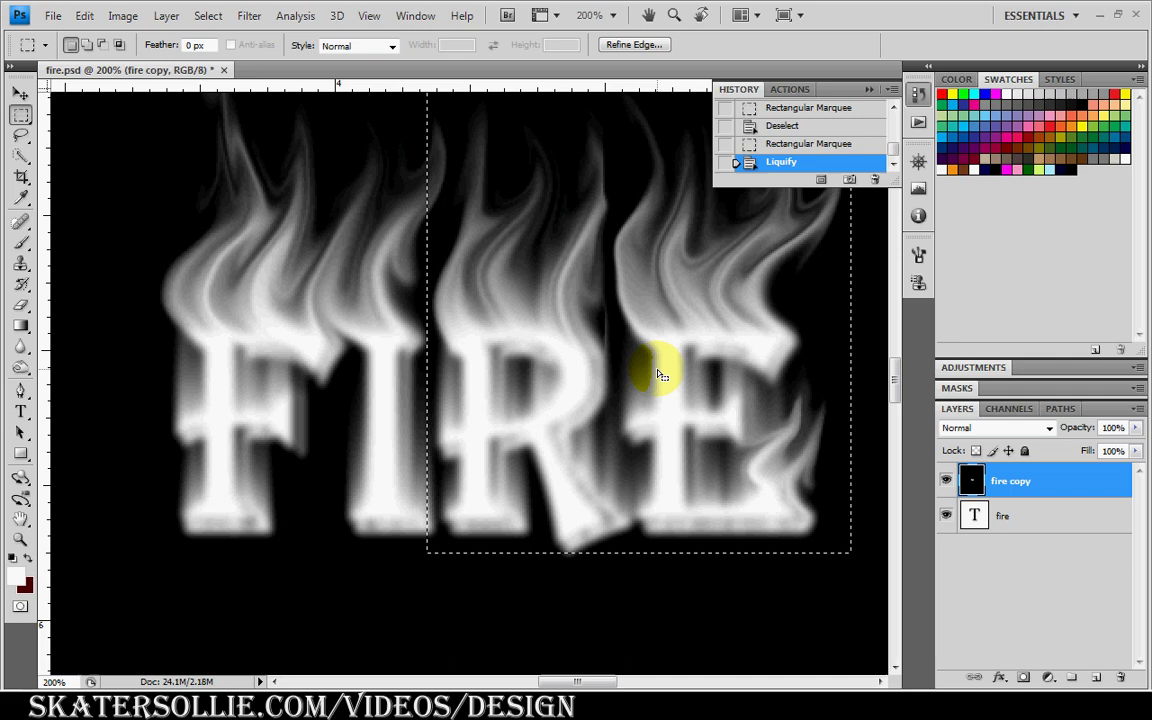
Deselect, then colorize the flames with Hue/Saturation at Hue 44, Saturation 100
{"action": "key", "text": "ctrl+d"}
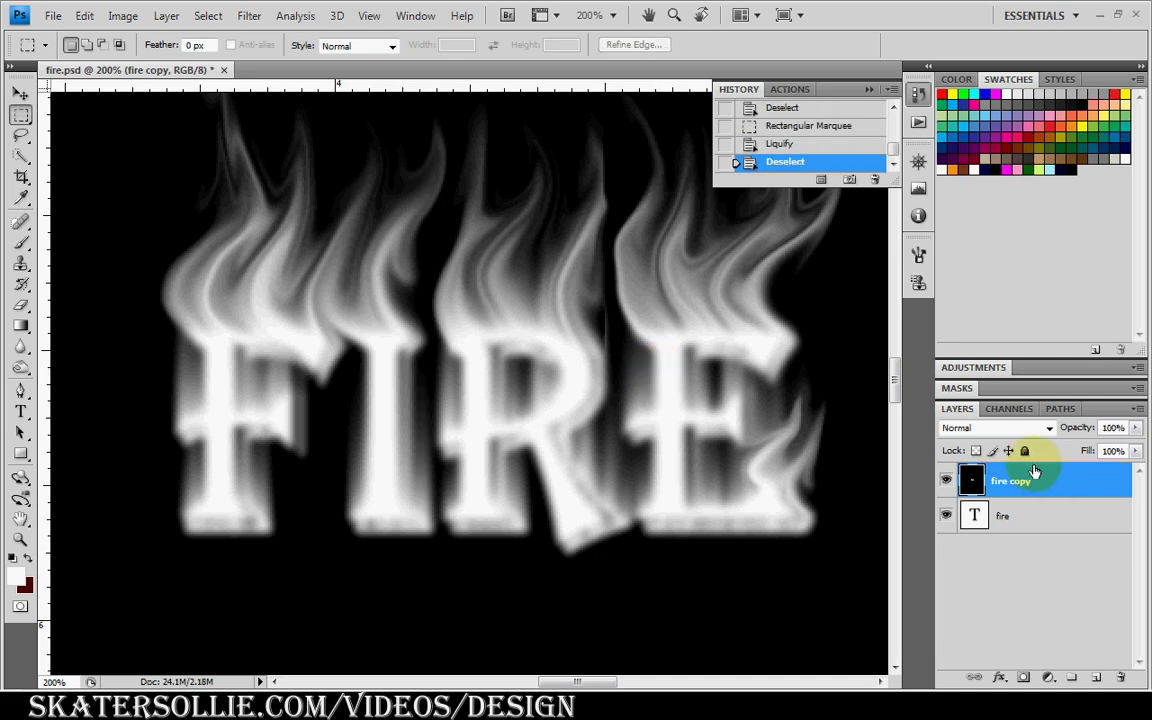
{"action": "key", "text": "ctrl+u"}
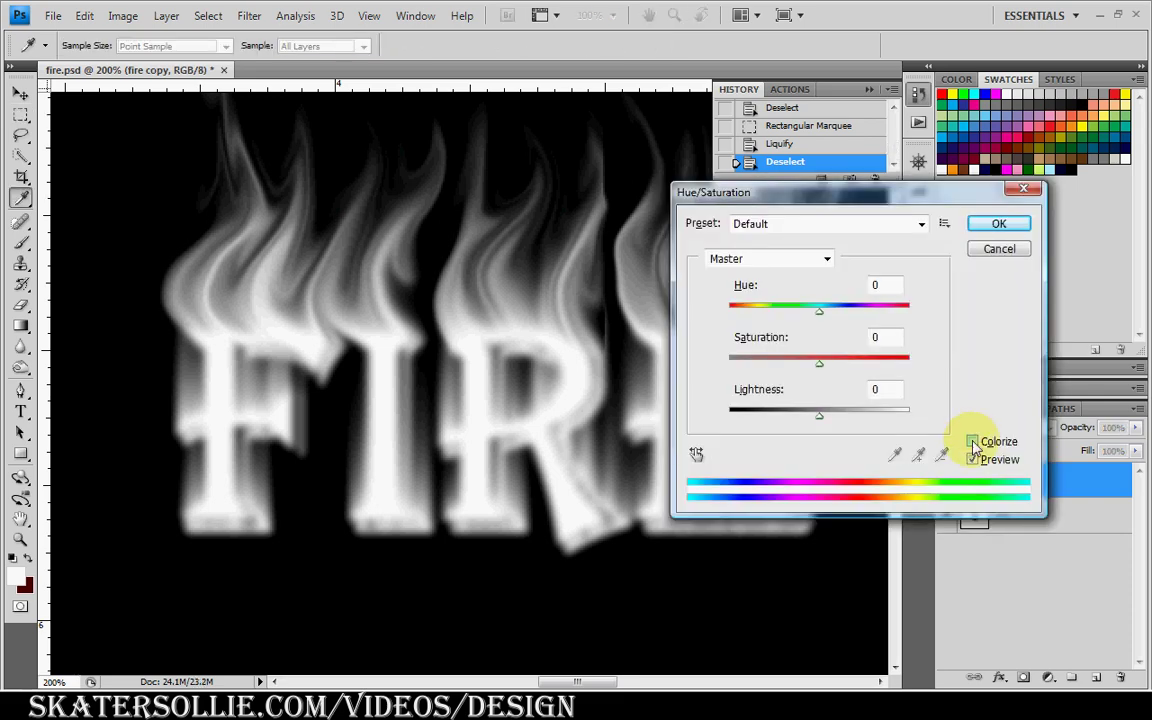
{"action": "left_click", "coordinate": [972, 442]}
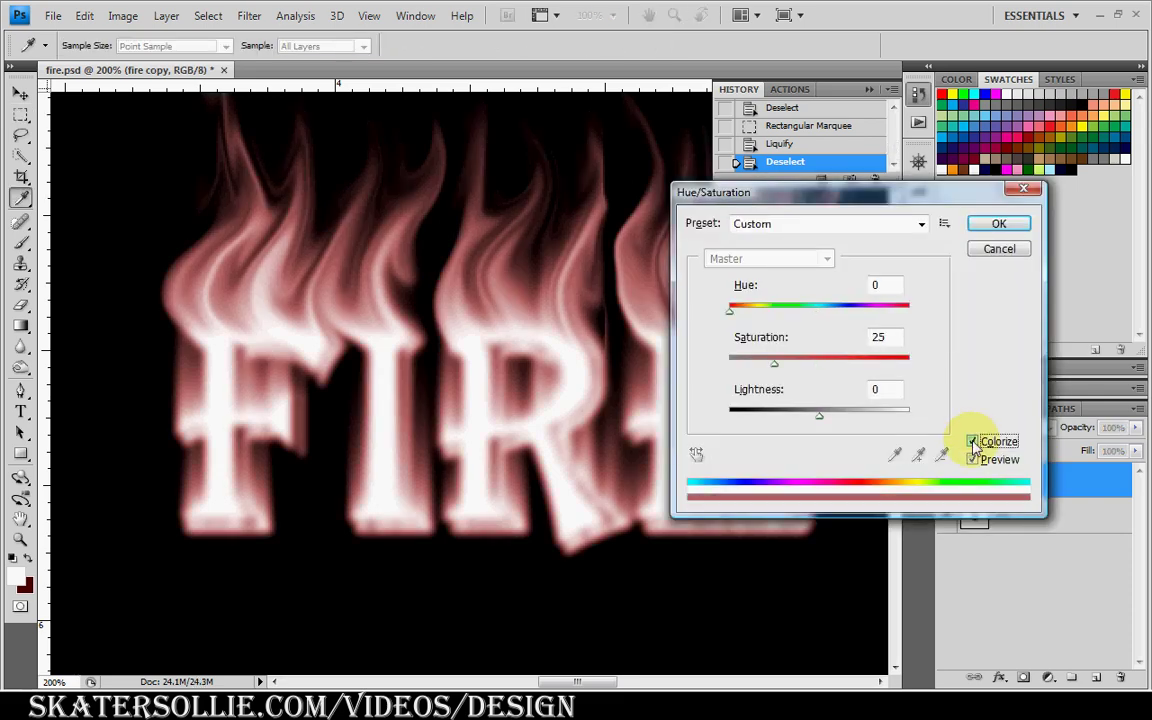
{"action": "left_click", "coordinate": [781, 366]}
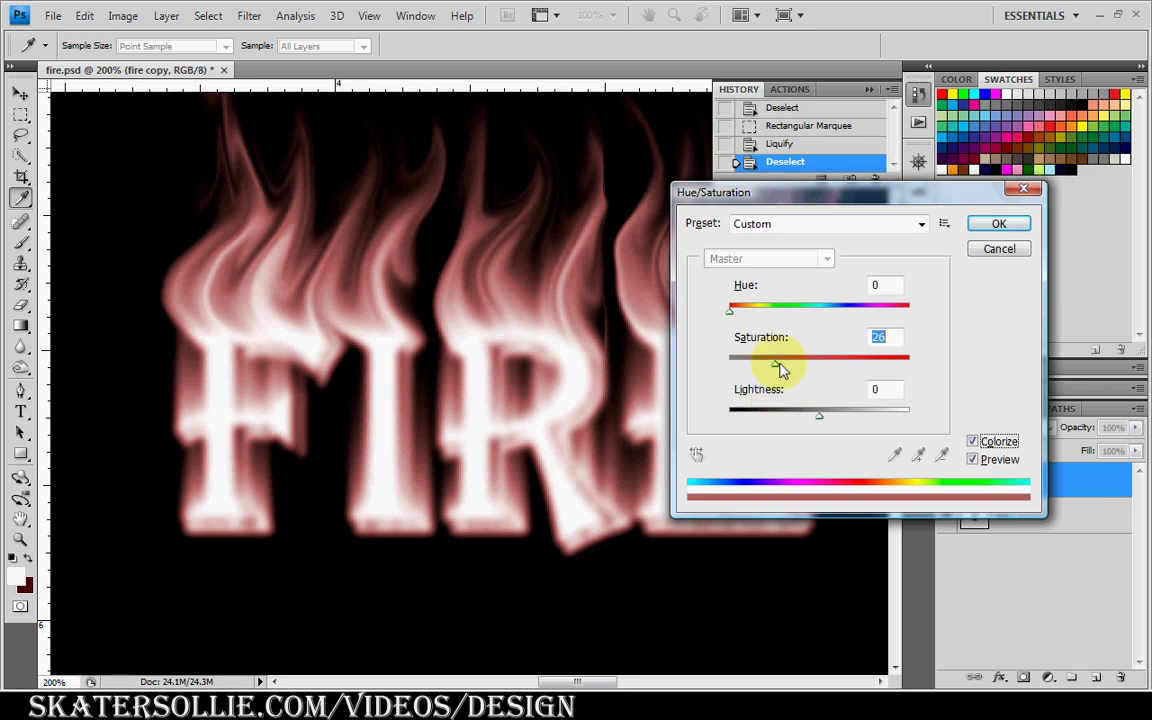
{"action": "left_click_drag", "start_coordinate": [780, 367], "coordinate": [953, 365]}
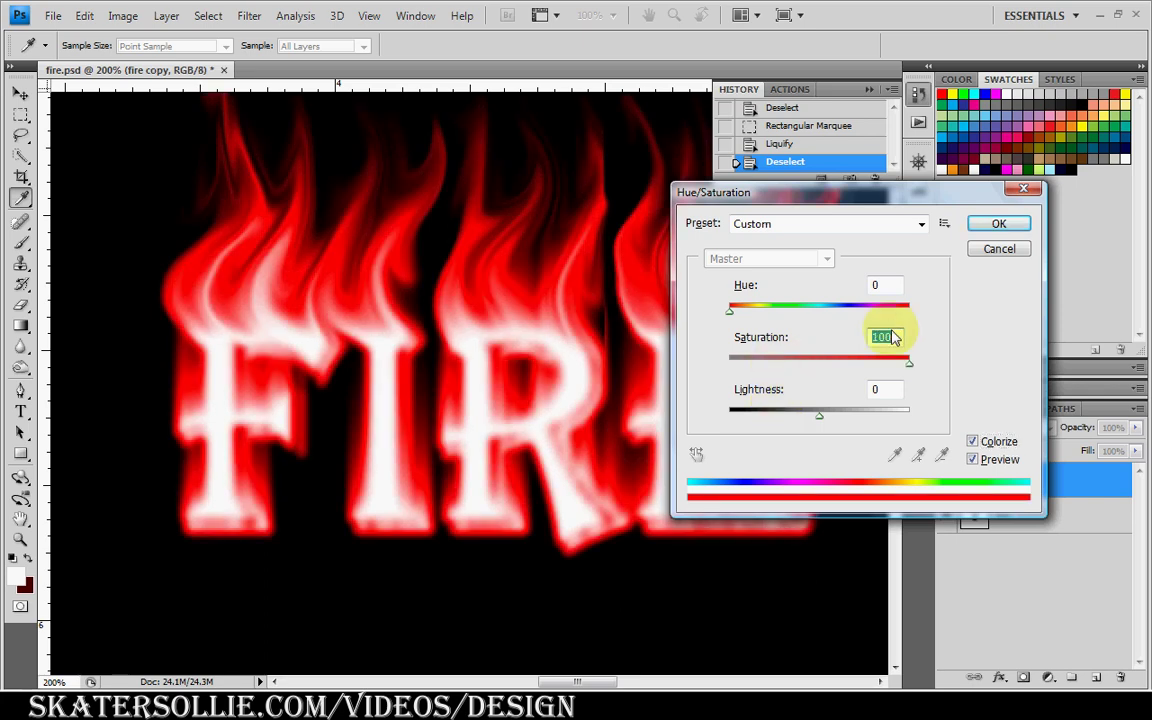
{"action": "left_click", "coordinate": [884, 287]}
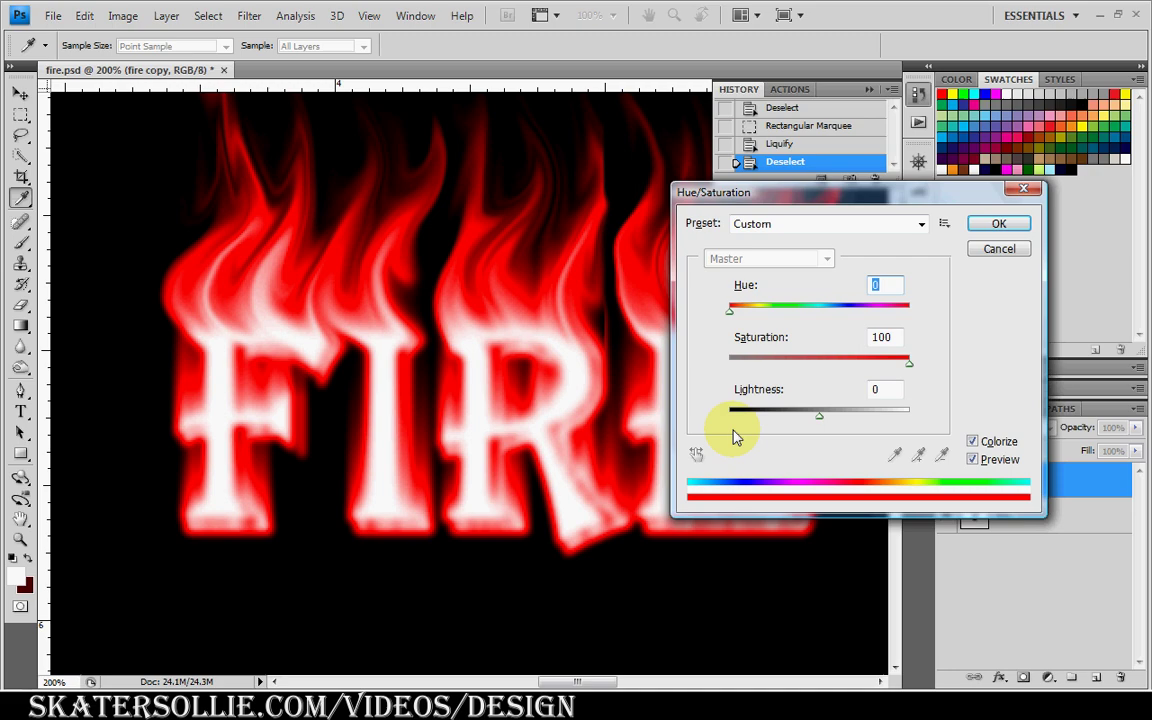
{"action": "type", "text": "44"}
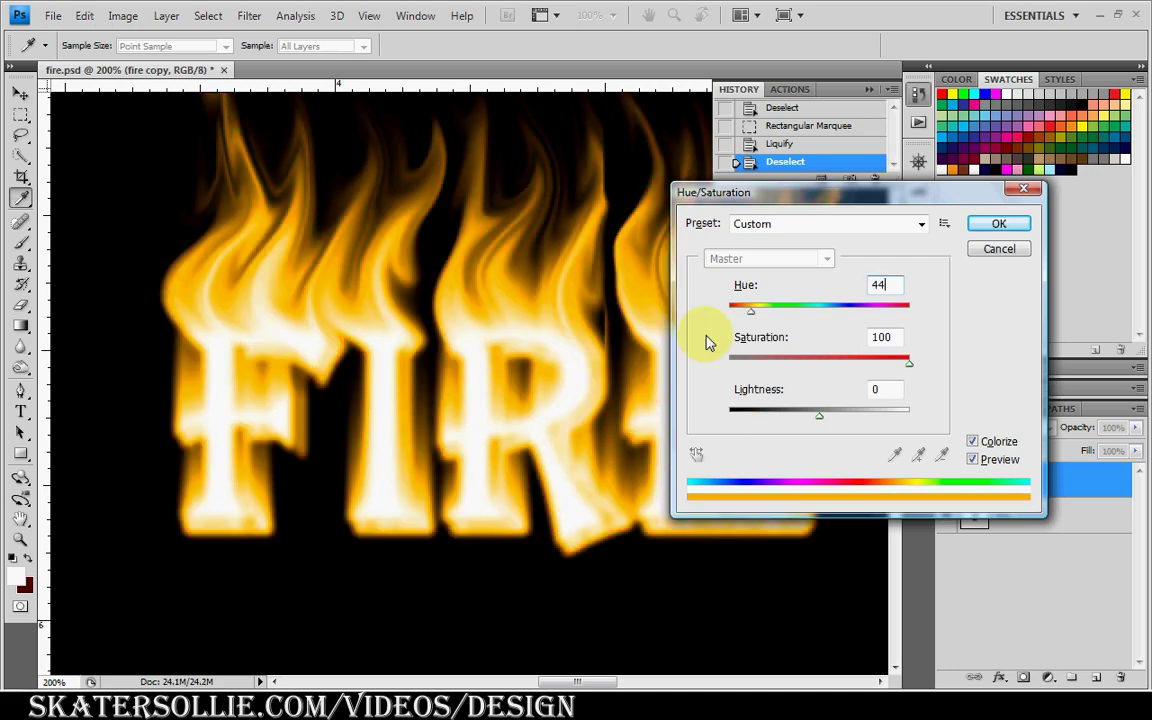
{"action": "left_click", "coordinate": [988, 229]}
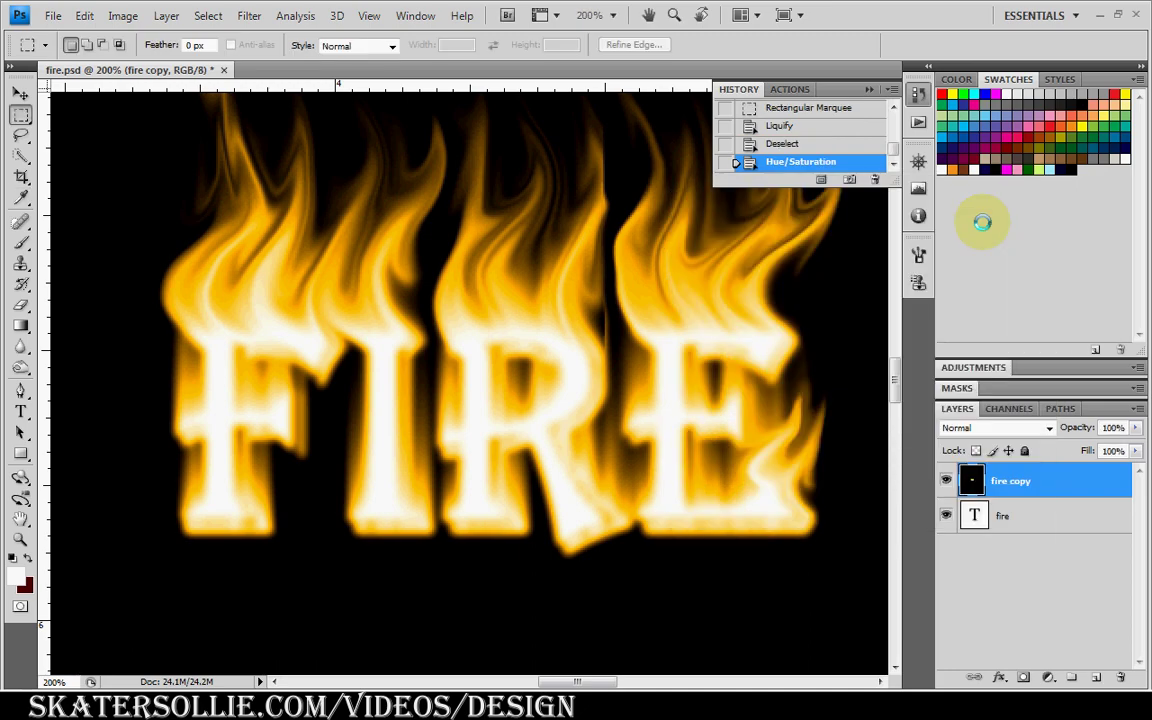
Set fire copy to Screen, duplicate it, and set fire copy 2 to Overlay
{"action": "left_click", "coordinate": [1012, 430]}
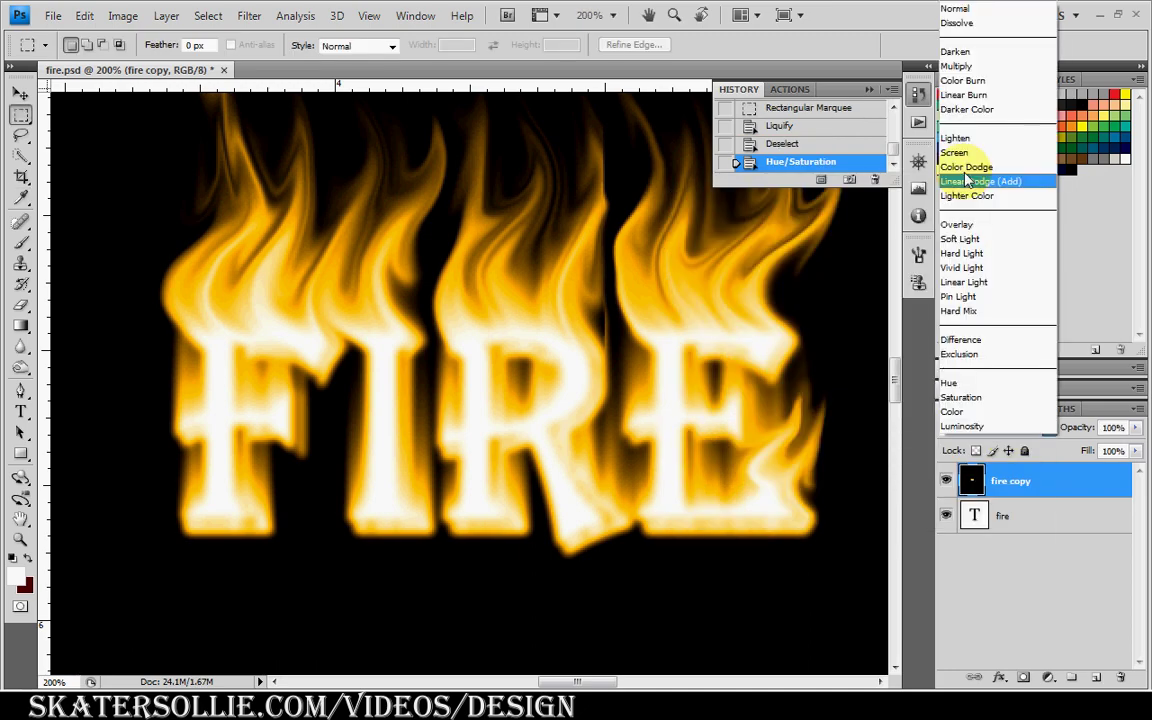
{"action": "left_click", "coordinate": [955, 152]}
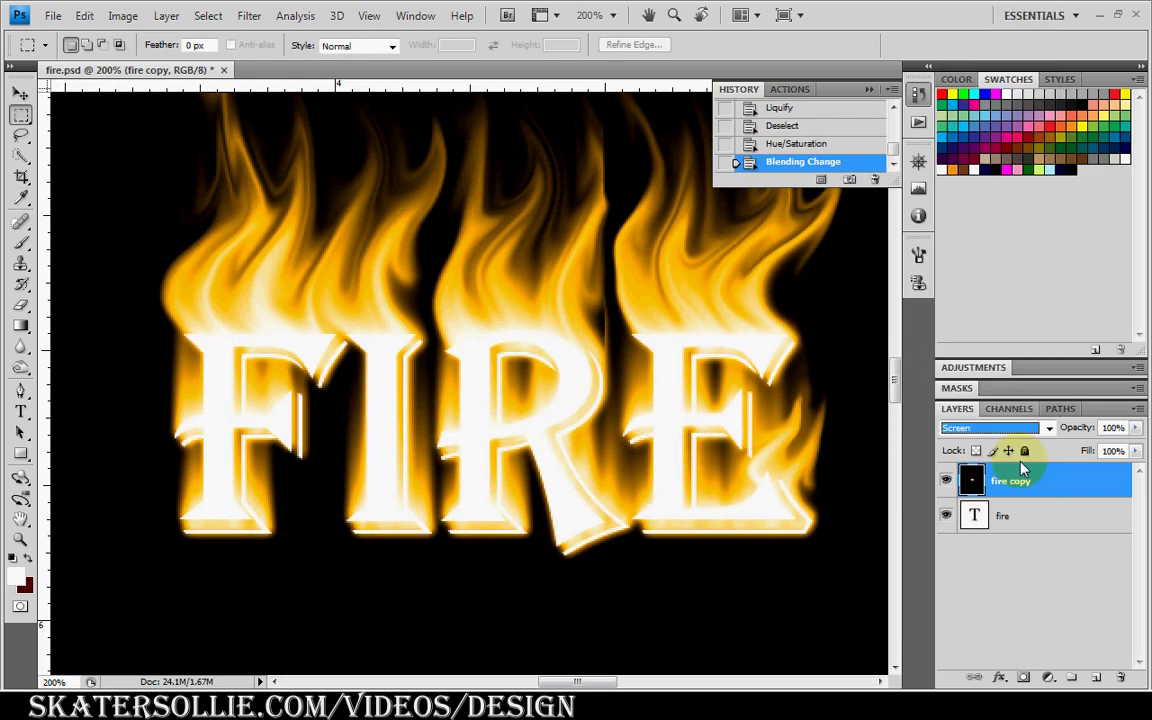
{"action": "left_click_drag", "start_coordinate": [1040, 486], "coordinate": [1096, 680]}
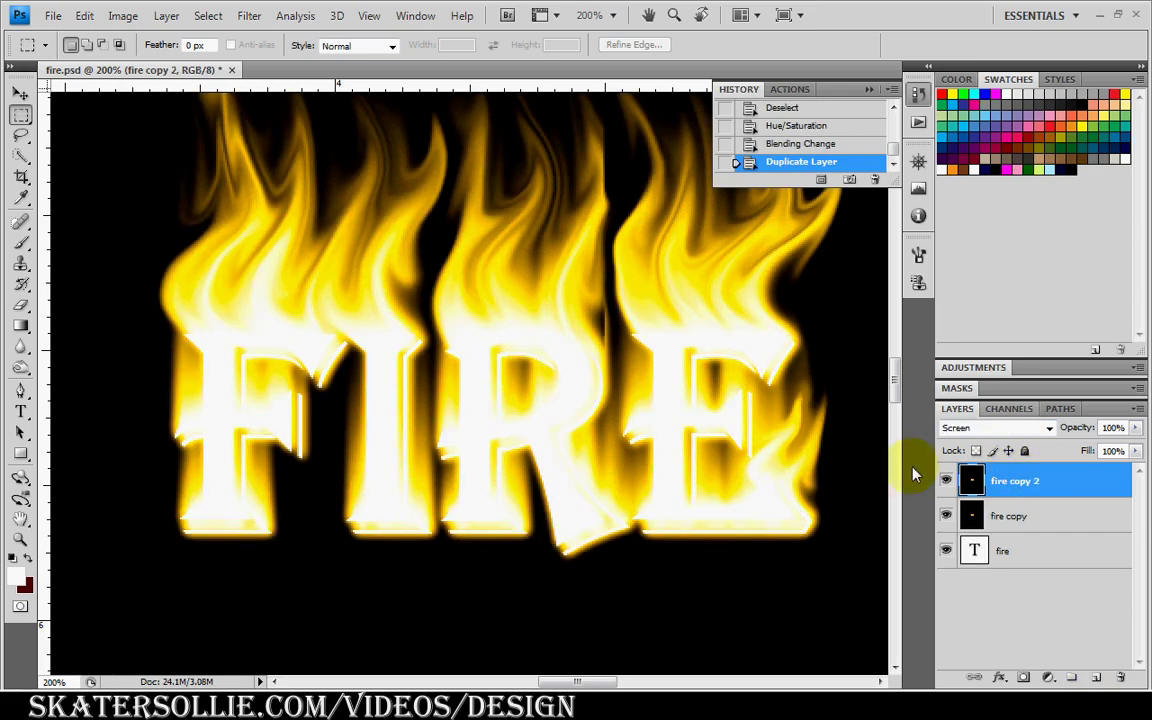
{"action": "left_click", "coordinate": [1010, 428]}
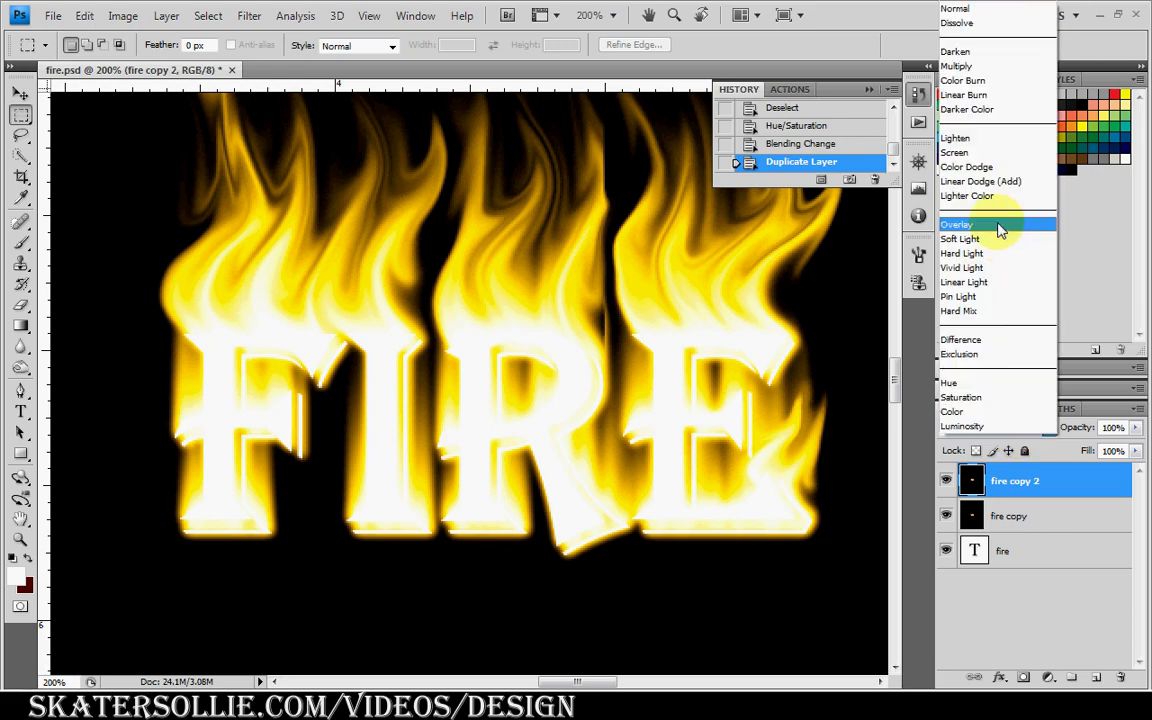
{"action": "left_click", "coordinate": [1000, 226]}
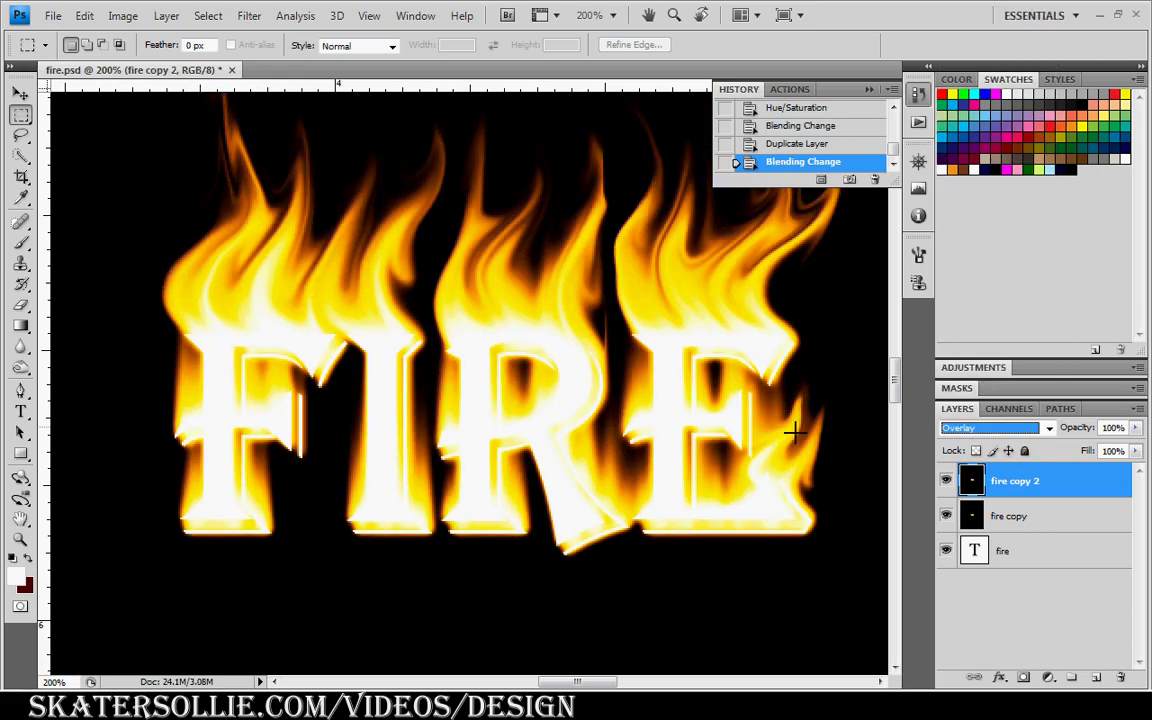
Adjust fire copy 2 with Hue/Saturation to Hue -27, Saturation +28
{"action": "key", "text": "ctrl+u"}
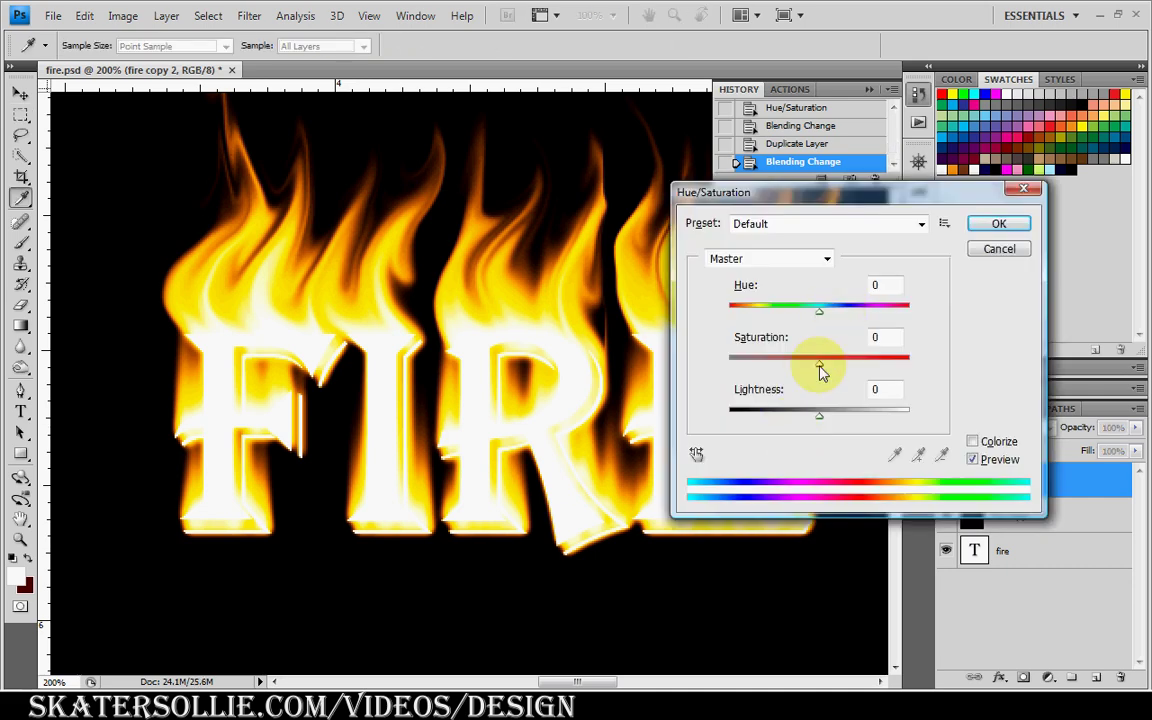
{"action": "left_click_drag", "start_coordinate": [823, 368], "coordinate": [846, 368]}
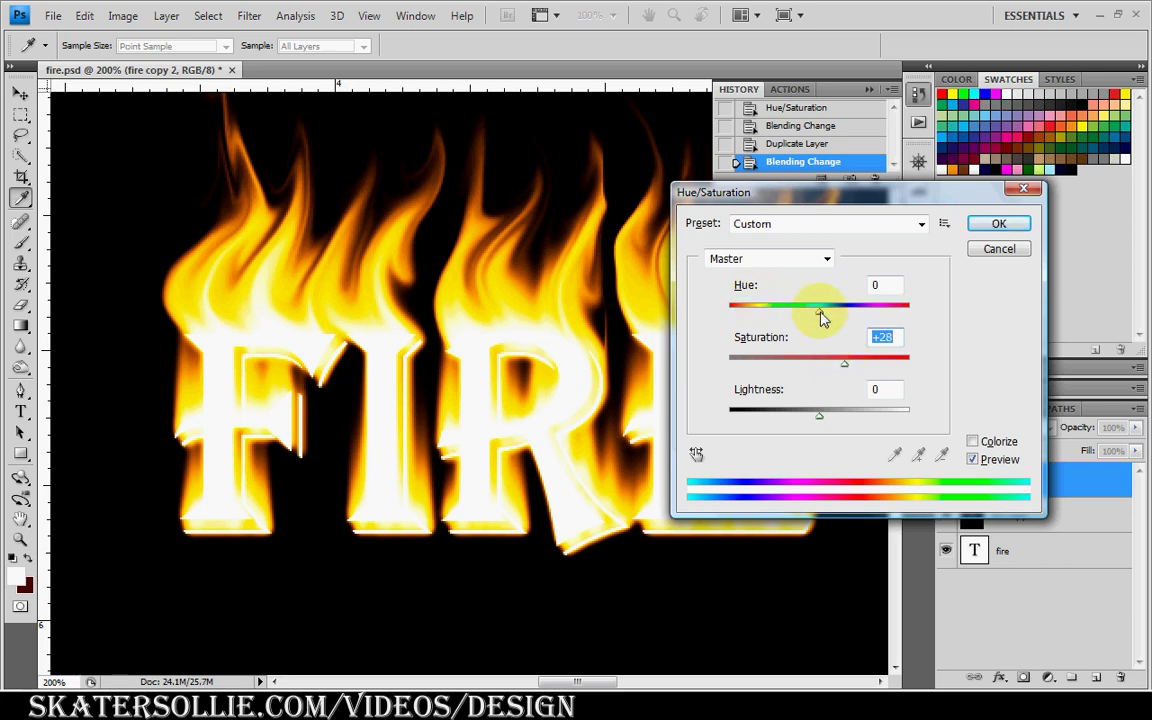
{"action": "mouse_move", "coordinate": [819, 312]}
{"action": "left_mouse_down"}
{"action": "mouse_move", "coordinate": [891, 312]}
{"action": "mouse_move", "coordinate": [778, 315]}
{"action": "mouse_move", "coordinate": [866, 317]}
{"action": "mouse_move", "coordinate": [797, 318]}
{"action": "left_mouse_up"}
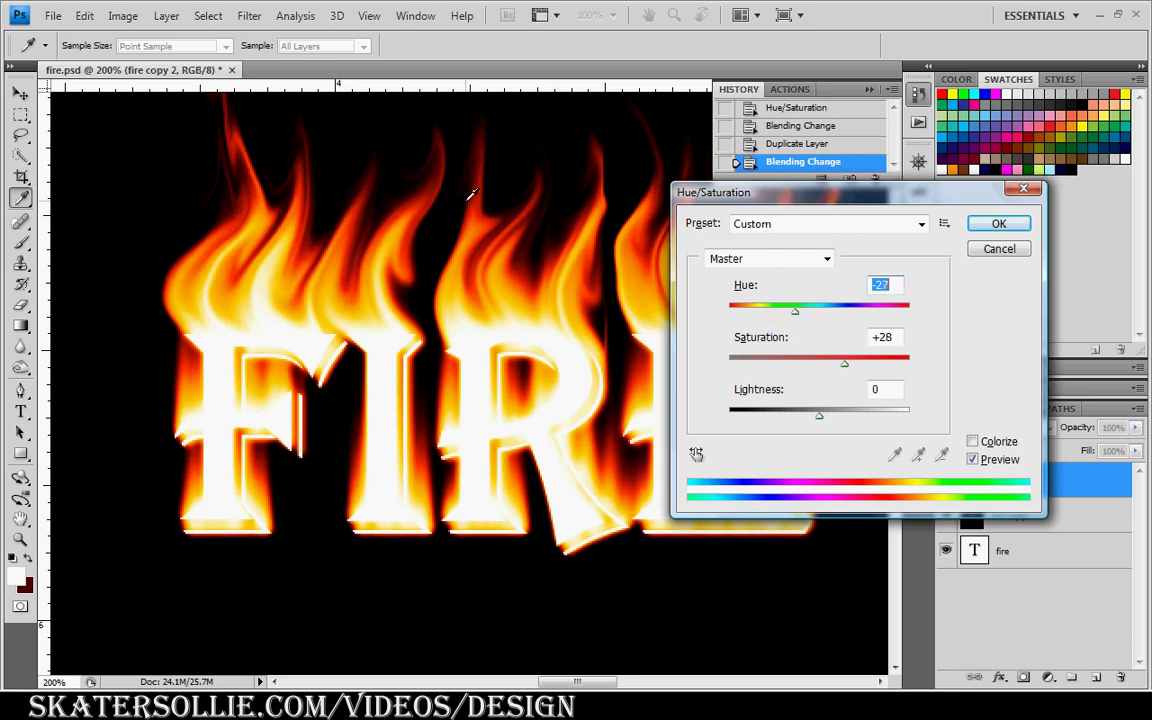
{"action": "left_click", "coordinate": [990, 228]}
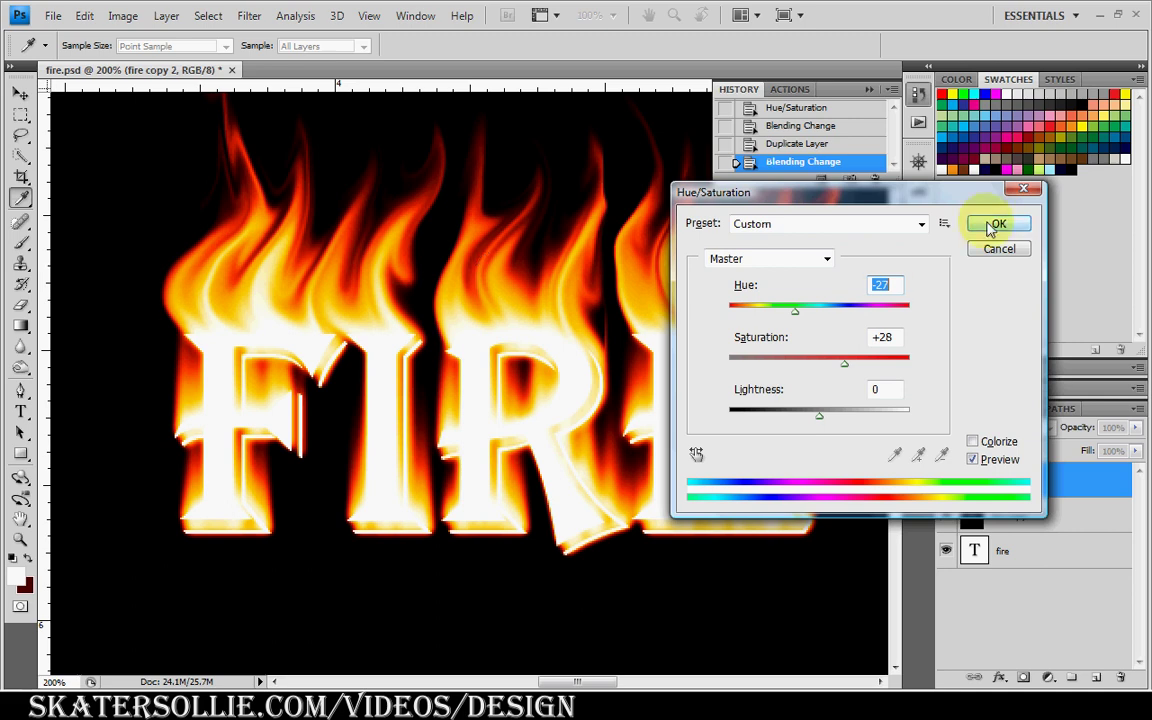
{"action": "left_click", "coordinate": [990, 225]}
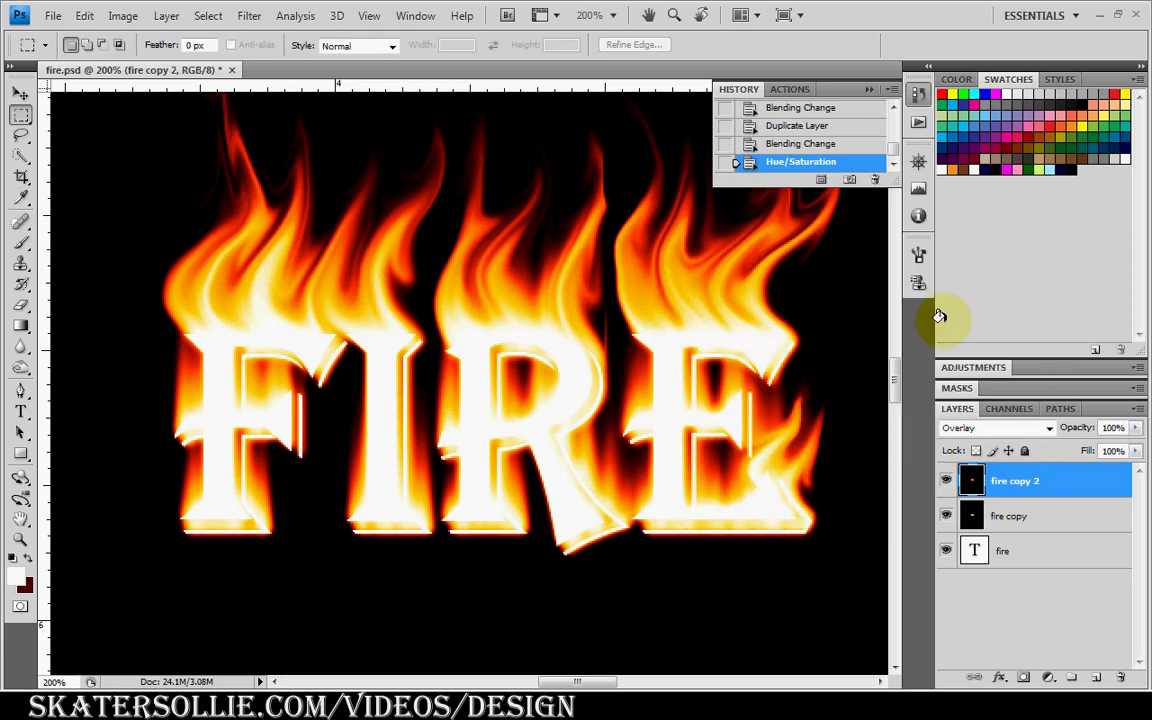
Sample a golden yellow from the flames as the foreground colour, then select the fire layer
{"action": "key", "text": "i"}
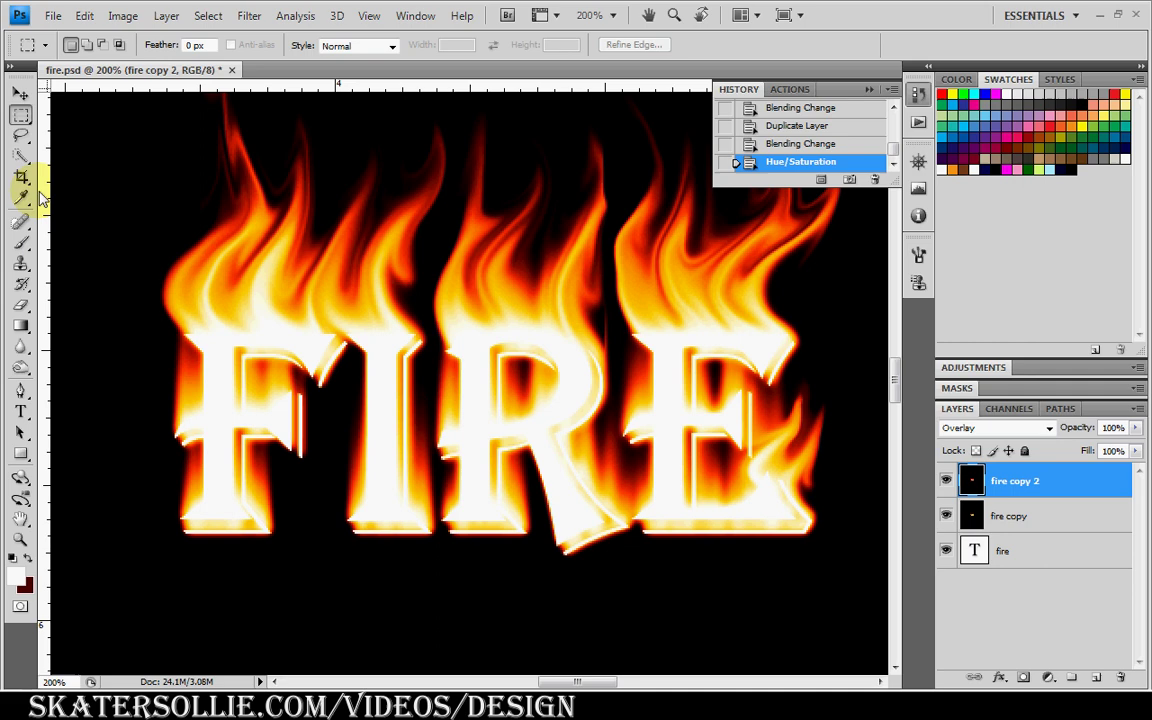
{"action": "key", "text": "m"}
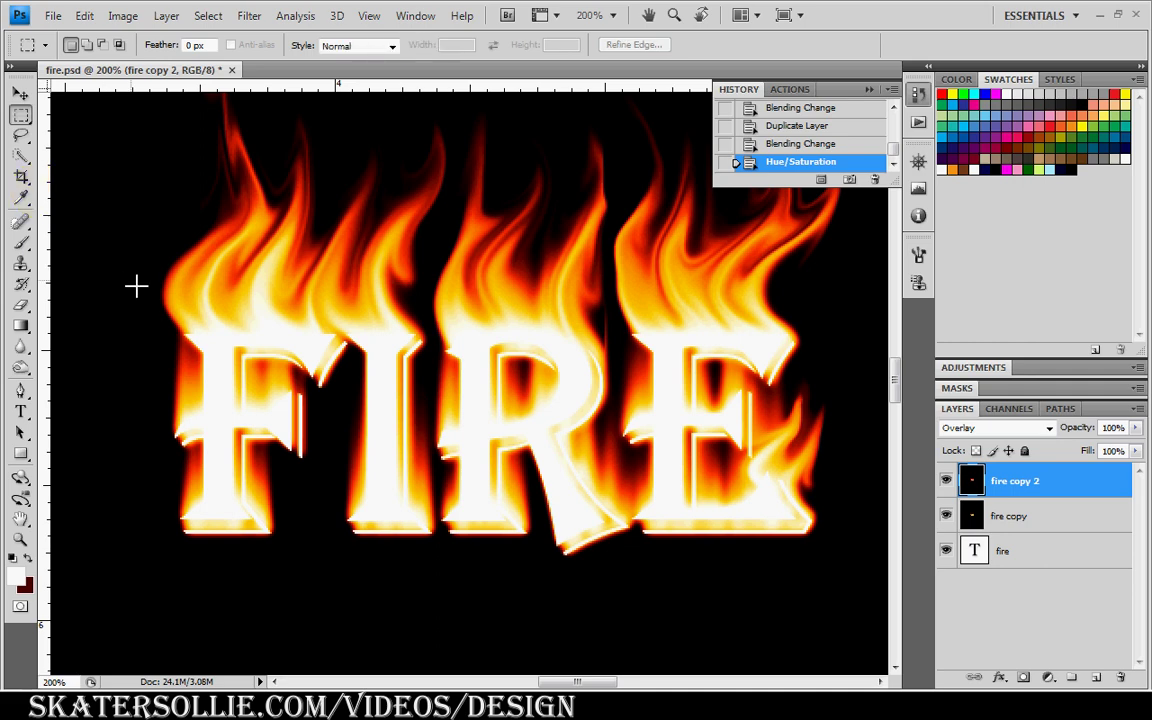
{"action": "key", "text": "i"}
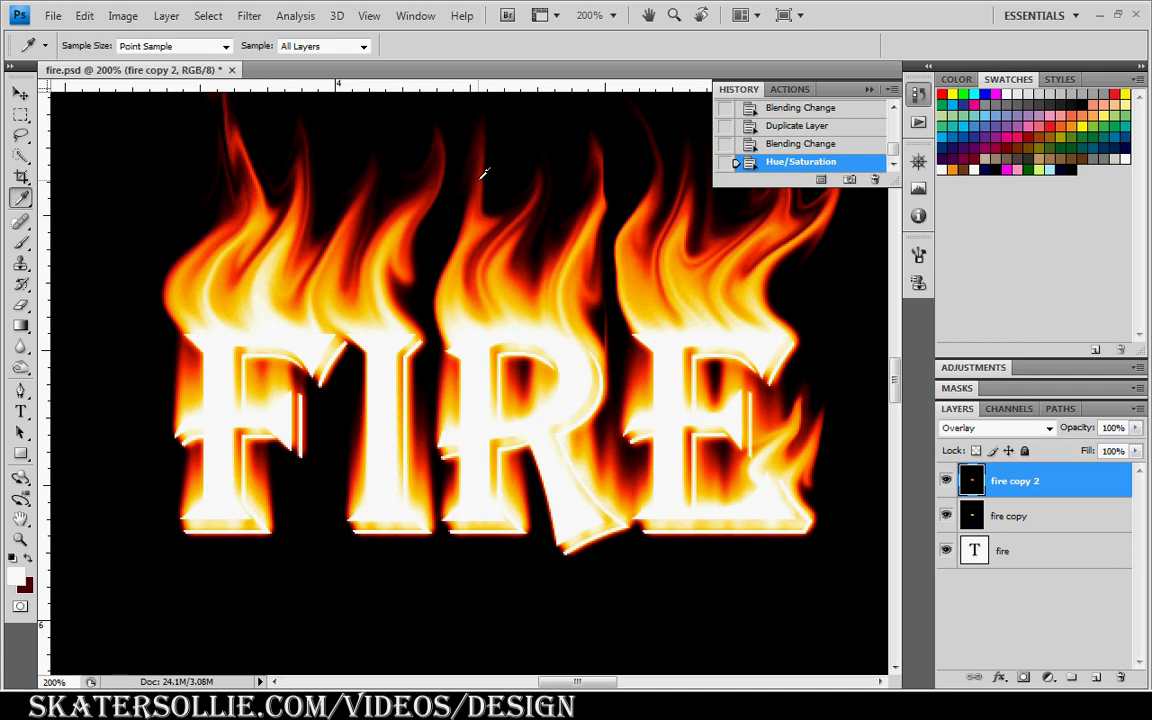
{"action": "left_click", "coordinate": [477, 180]}
{"action": "left_click_drag", "start_coordinate": [474, 313], "coordinate": [450, 305]}
{"action": "left_click", "coordinate": [457, 299]}
{"action": "left_click", "coordinate": [729, 323]}
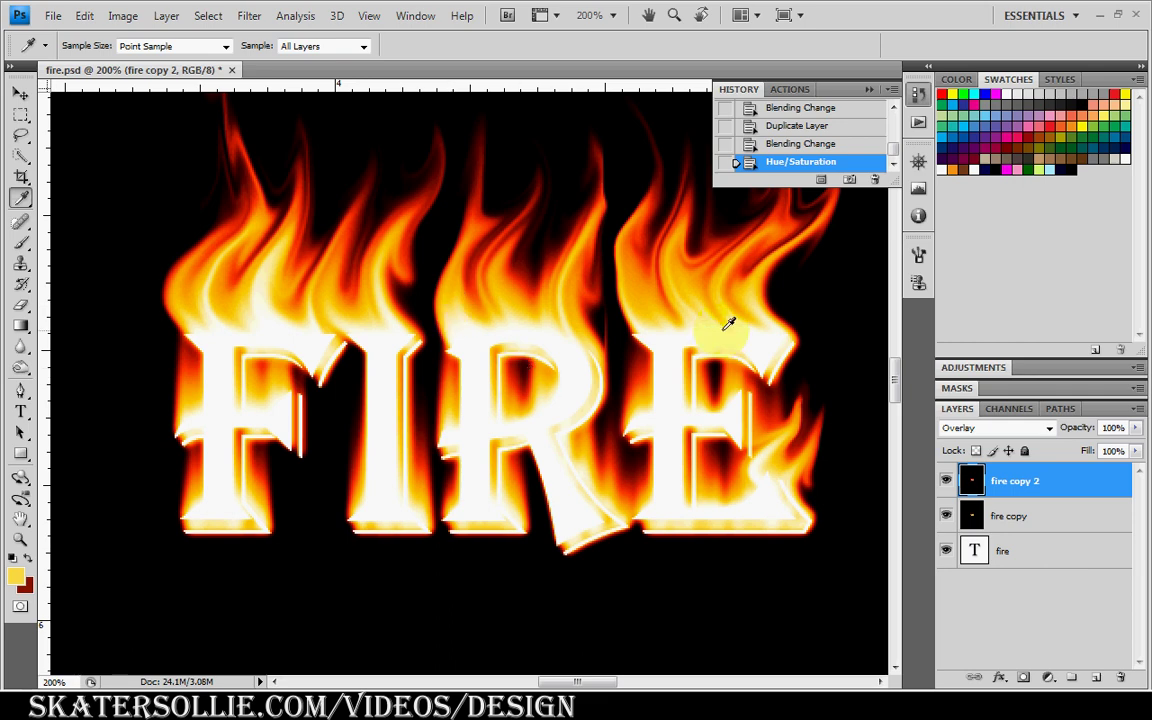
{"action": "left_click", "coordinate": [1017, 528]}
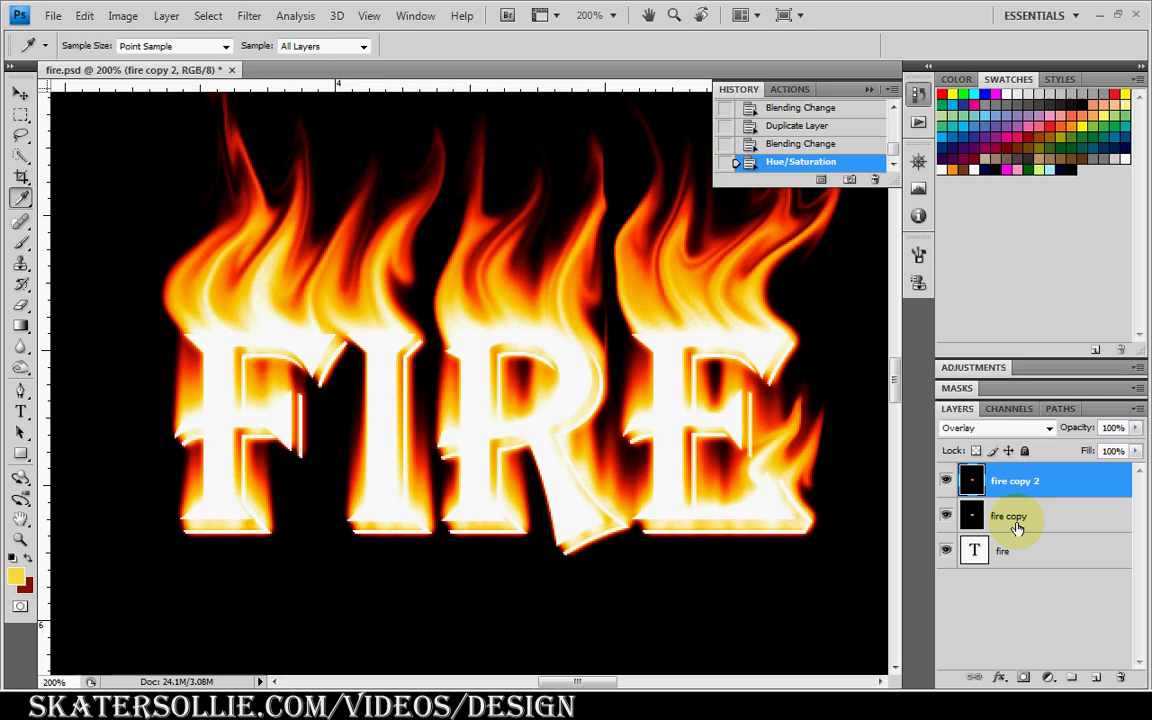
Move the fire text layer above fire copy, rasterize the type, and hide fire copy and fire copy 2
{"action": "left_click", "coordinate": [1028, 565]}
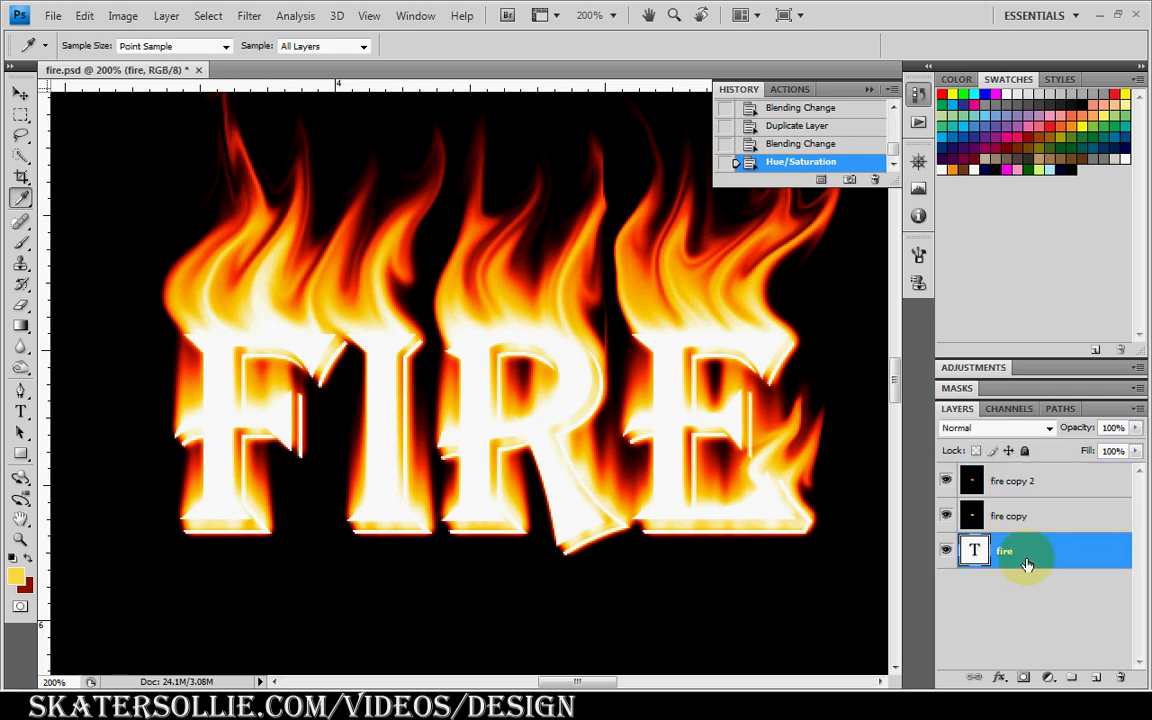
{"action": "left_click_drag", "start_coordinate": [1027, 565], "coordinate": [1000, 506]}
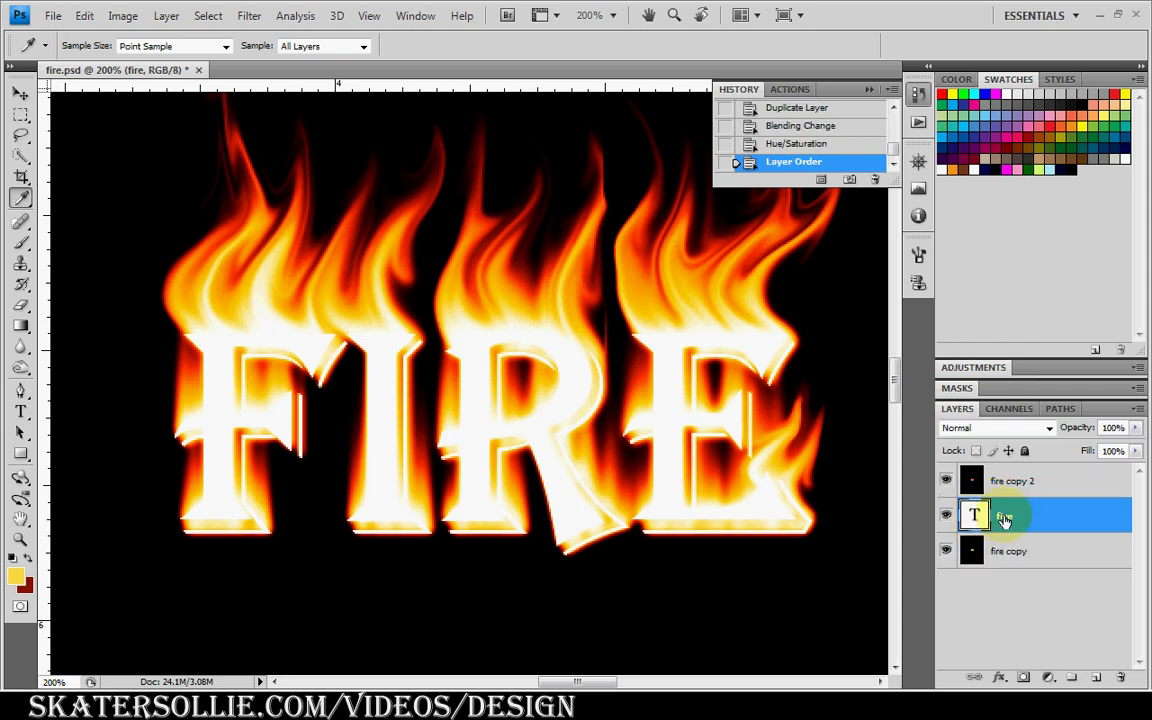
{"action": "right_click", "coordinate": [1005, 519]}
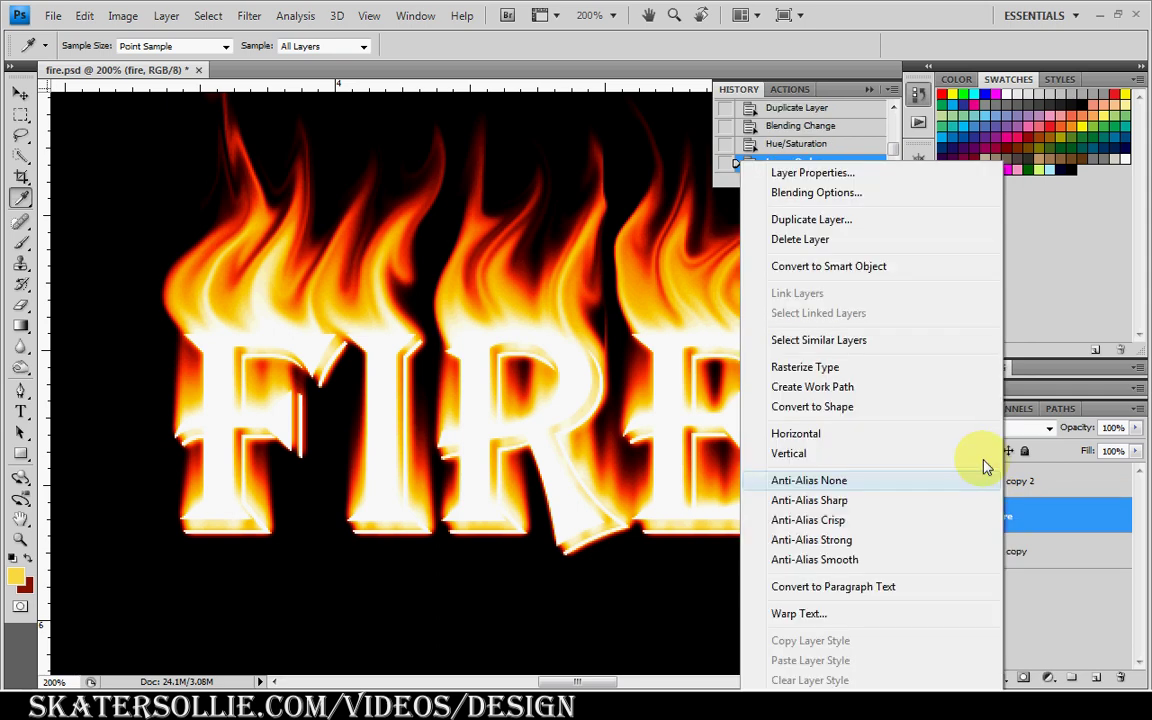
{"action": "left_click", "coordinate": [846, 368]}
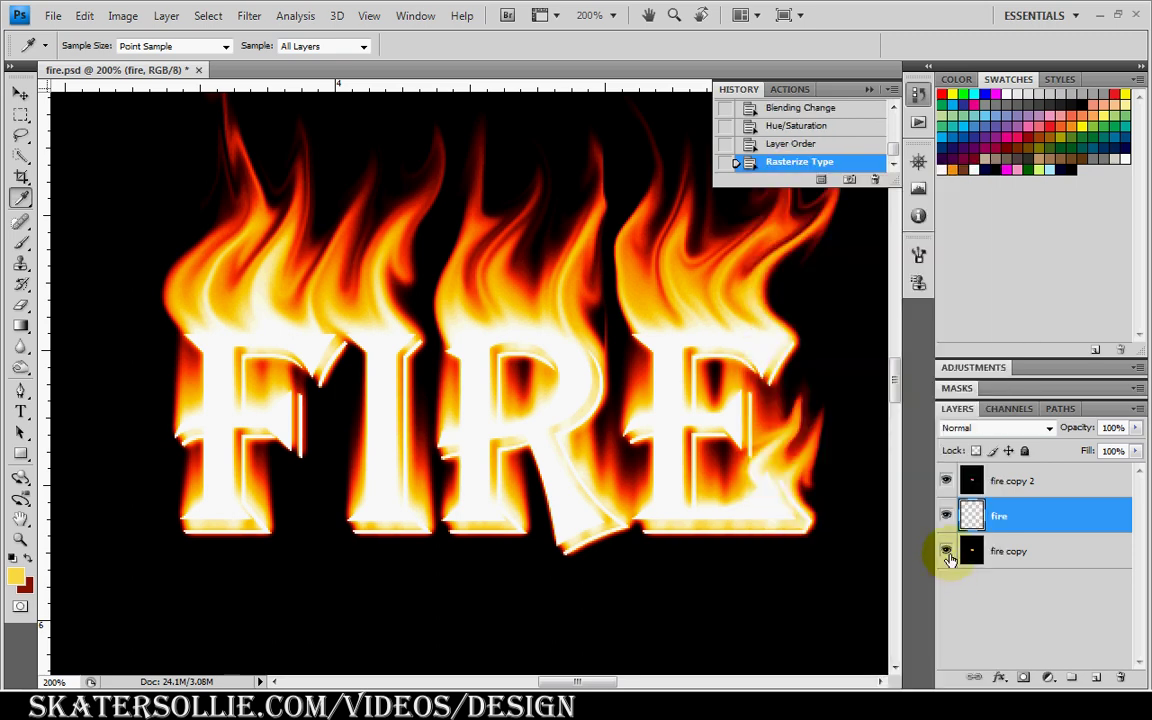
{"action": "left_click", "coordinate": [946, 553]}
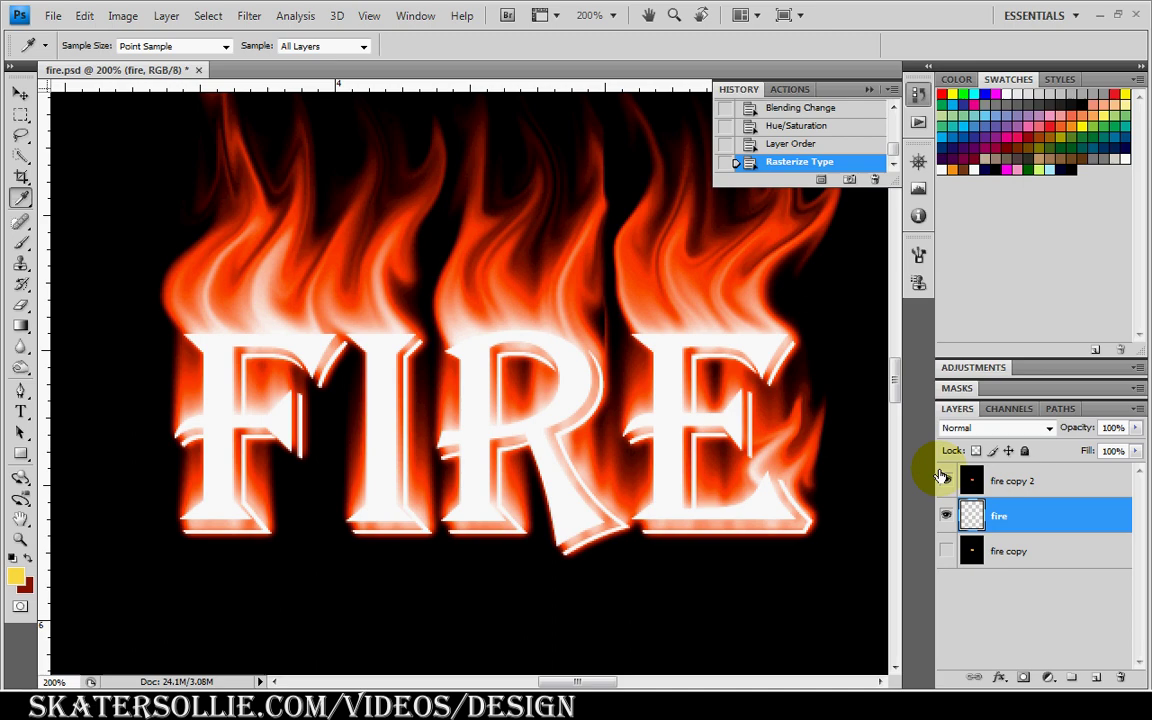
{"action": "left_click", "coordinate": [947, 481]}
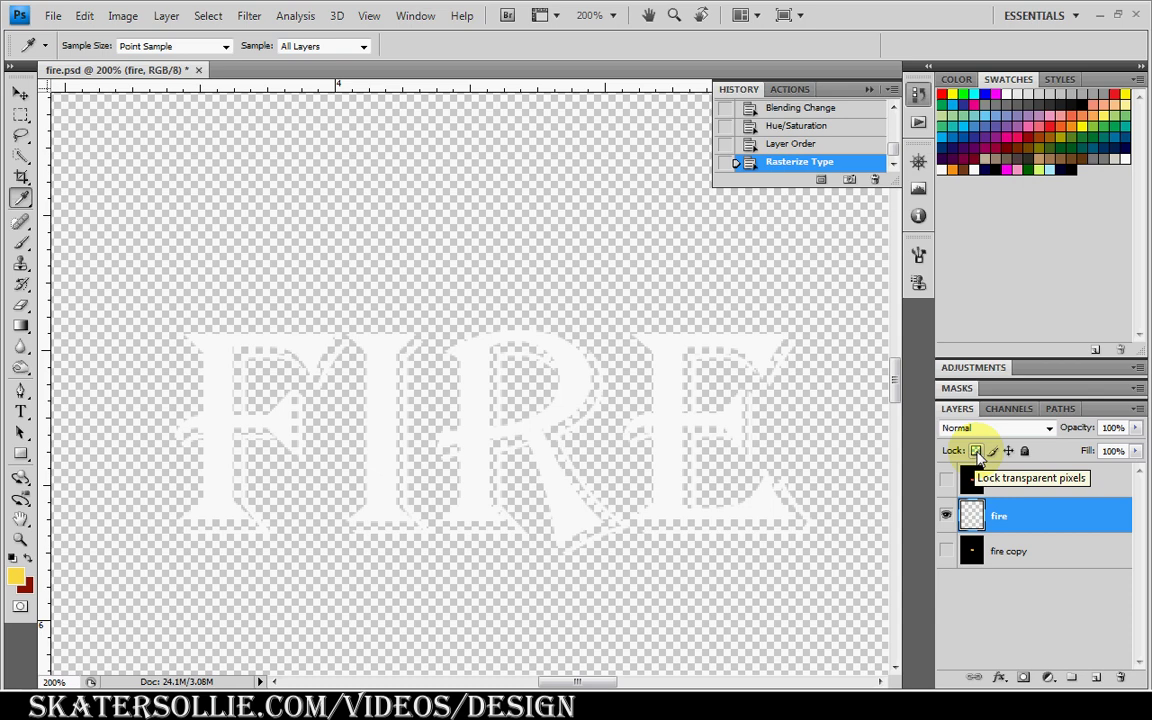
Lock transparent pixels, fill the letters top-to-bottom with a yellow-to-dark-red gradient, then unhide both flame layers
{"action": "left_click", "coordinate": [976, 451]}
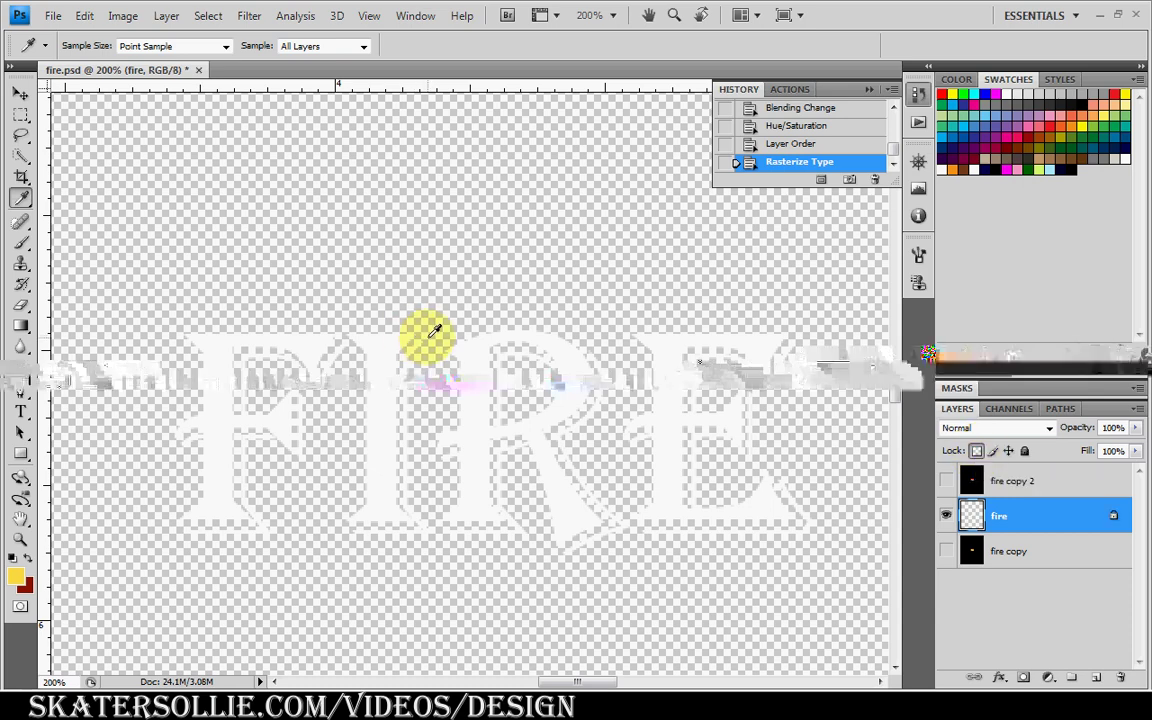
{"action": "key", "text": "g"}
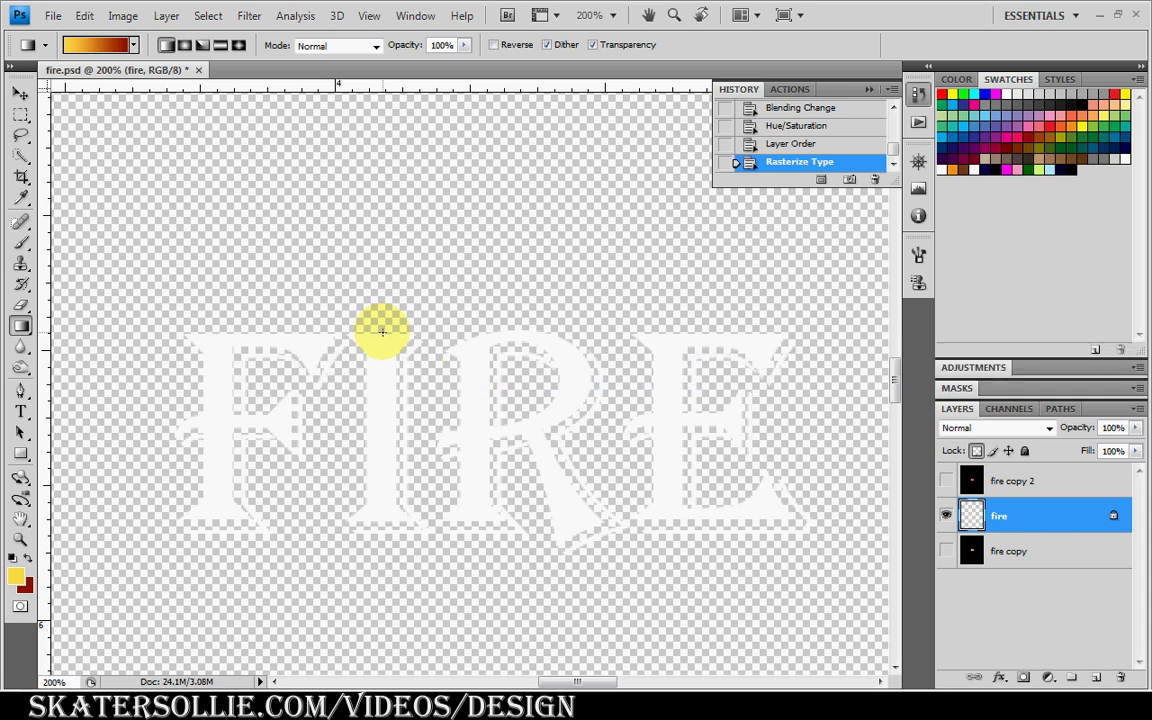
{"action": "left_click_drag", "start_coordinate": [383, 332], "coordinate": [368, 522]}
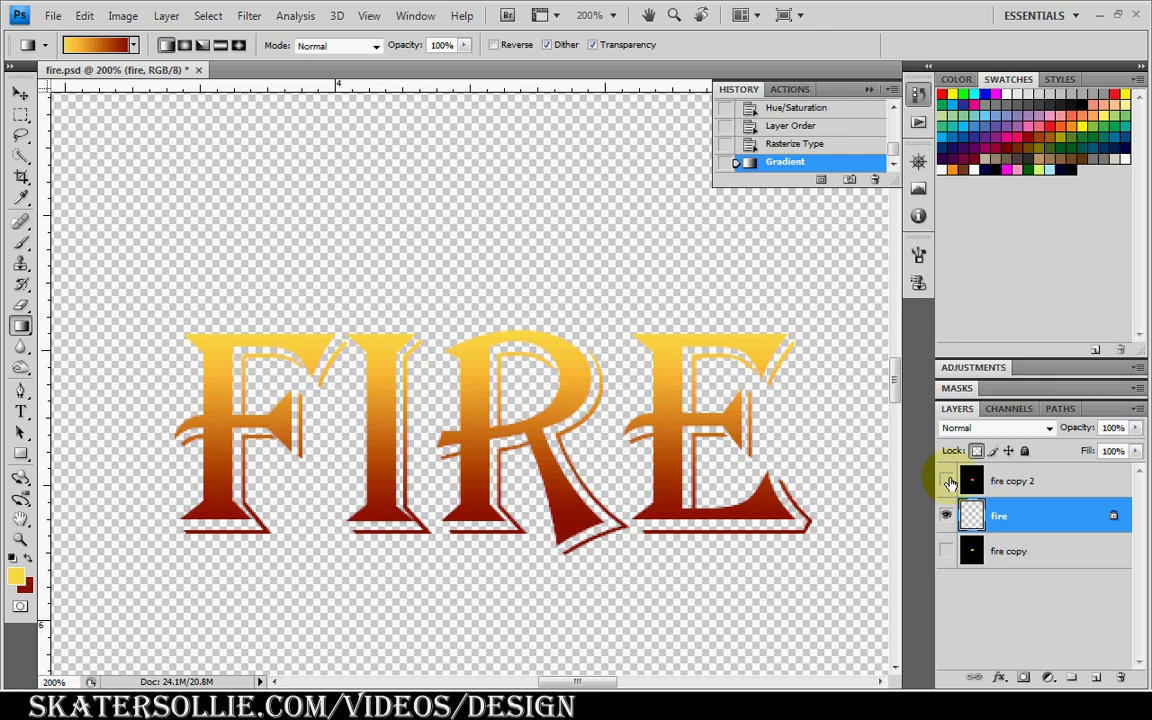
{"action": "left_click", "coordinate": [947, 482]}
{"action": "left_click", "coordinate": [945, 554]}
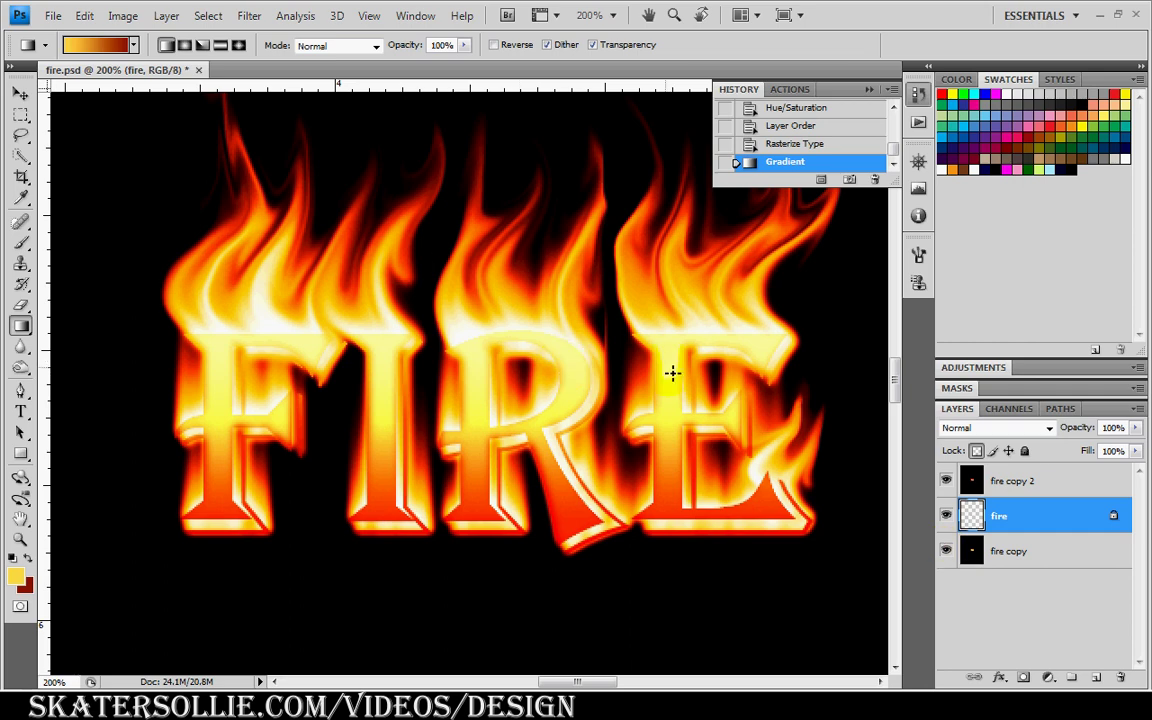
Select fire copy 2 through fire copy and merge the three layers into fire copy 2
{"action": "left_click", "coordinate": [1005, 488]}
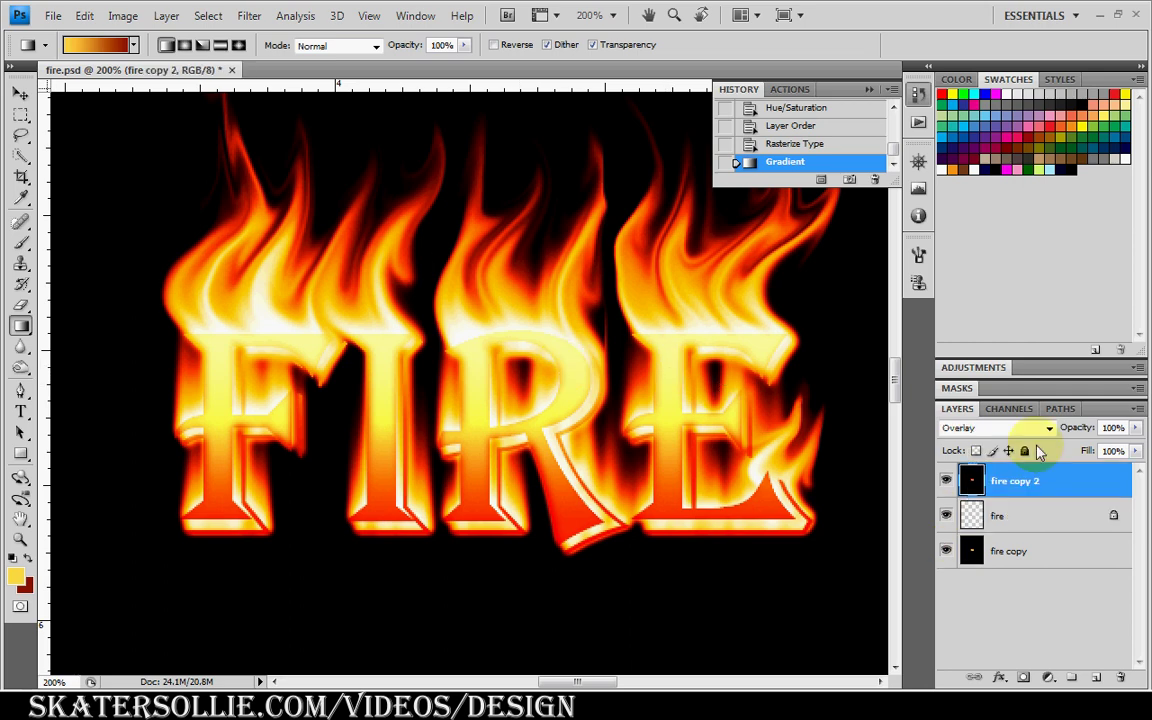
{"action": "left_click", "coordinate": [1015, 553], "text": "shift"}
{"action": "right_click", "coordinate": [1035, 548]}
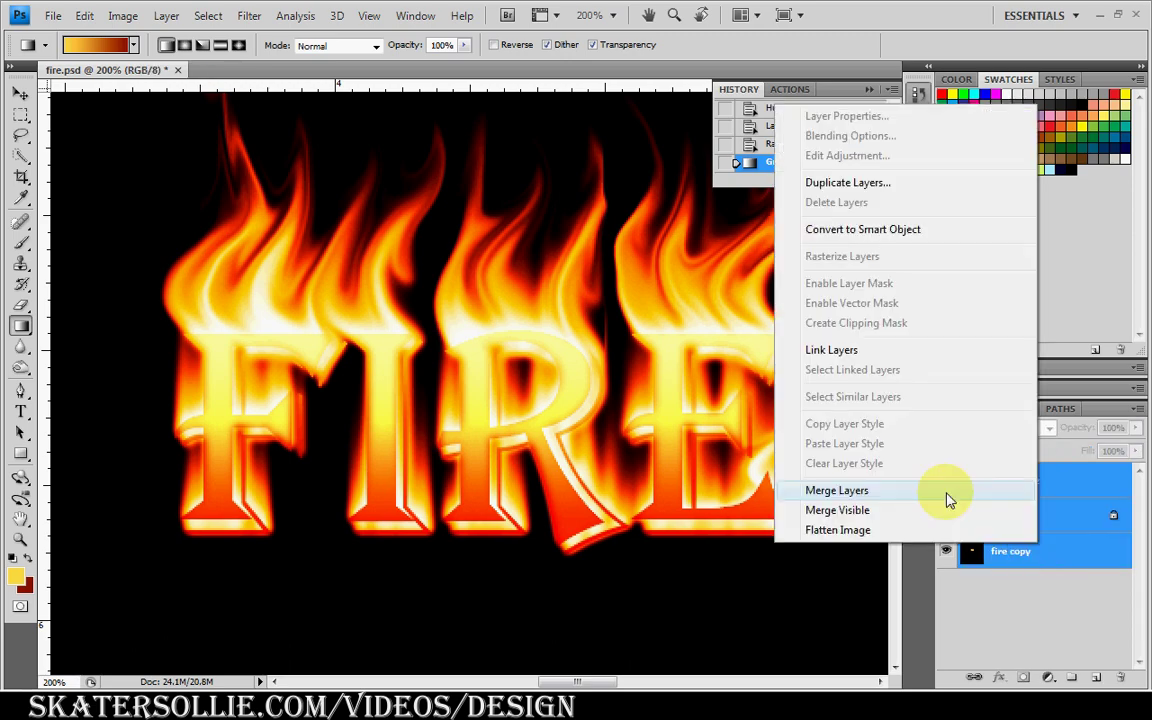
{"action": "left_click", "coordinate": [948, 496]}
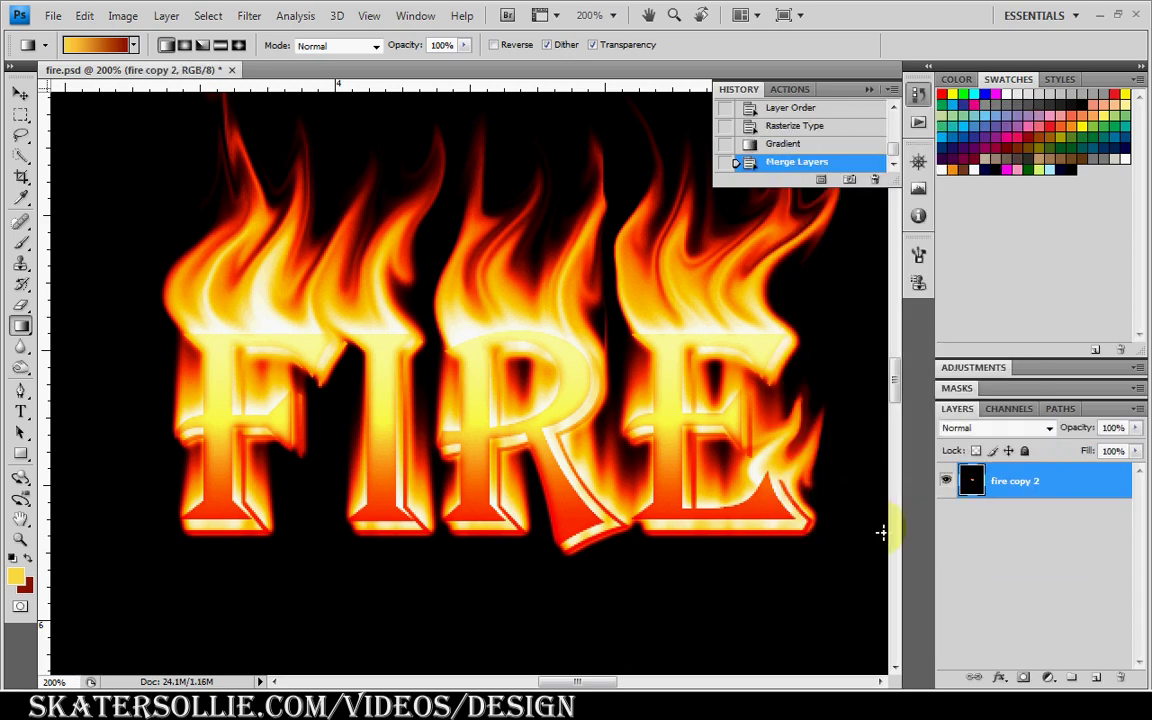